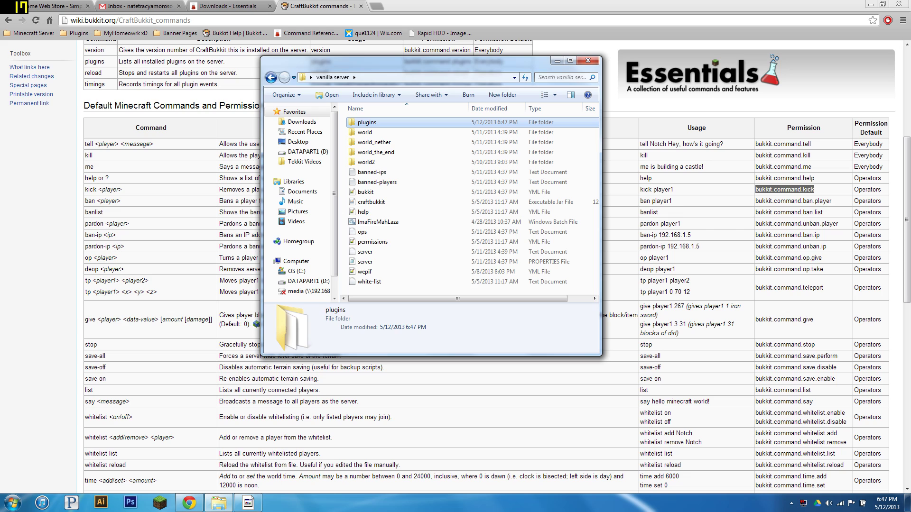
Check the contents of the plugins folder and start the server with the ImaFireMahLaza batch file.
{"action": "double_click", "coordinate": [367, 122]}
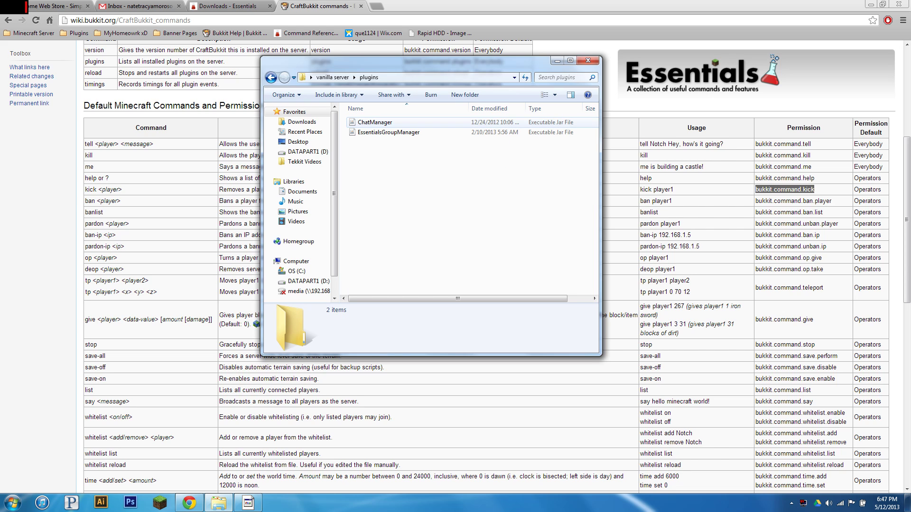
{"action": "left_click", "coordinate": [332, 77]}
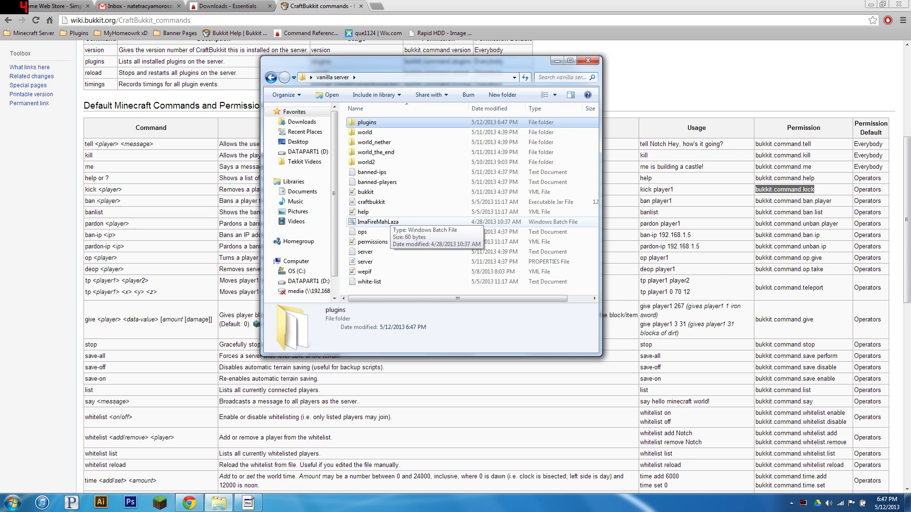
{"action": "double_click", "coordinate": [378, 221]}
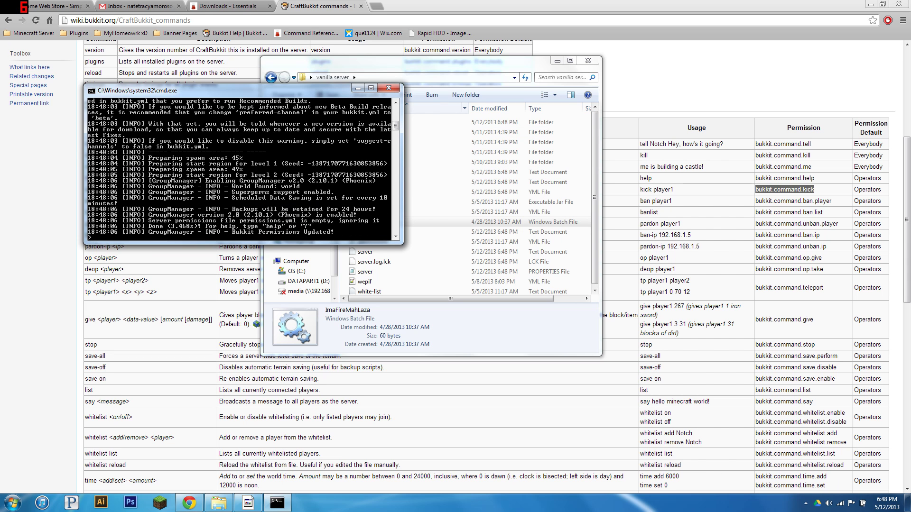
Open the groups file for world from the GroupManager plugin's worlds folder.
{"action": "left_click", "coordinate": [435, 108]}
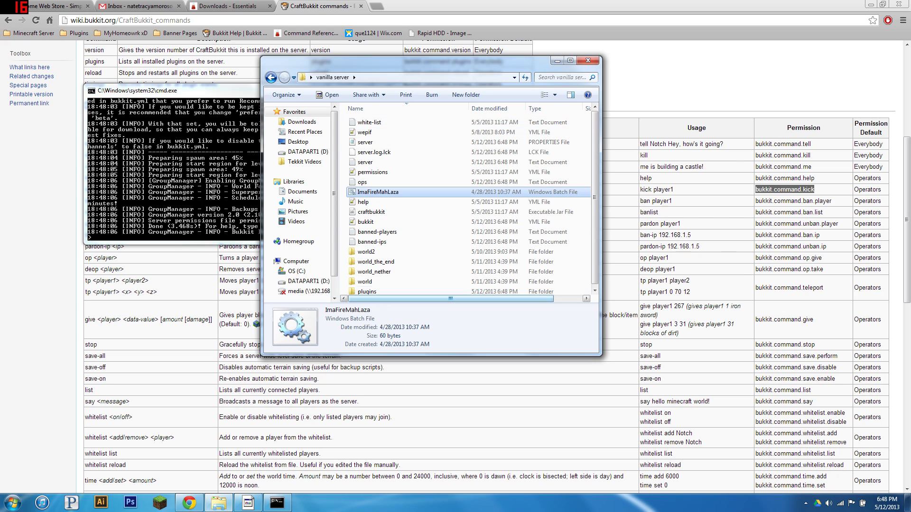
{"action": "double_click", "coordinate": [367, 292]}
{"action": "double_click", "coordinate": [375, 122]}
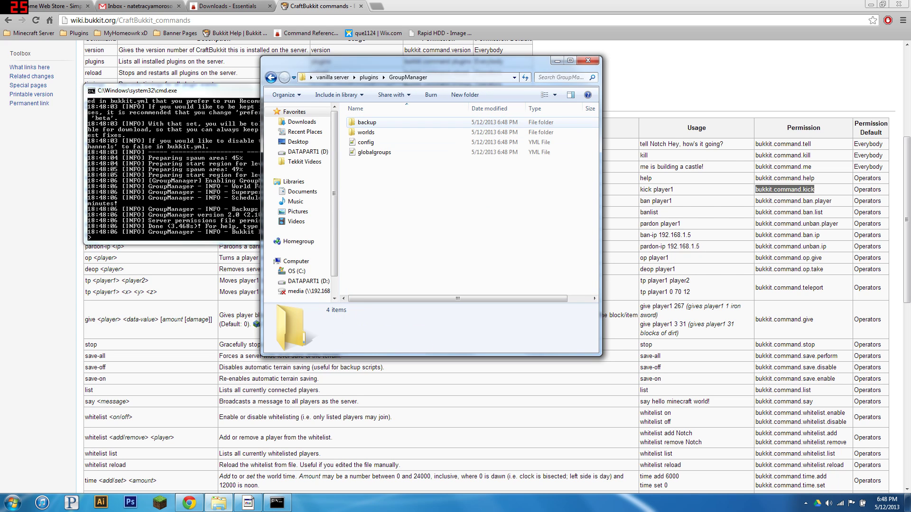
{"action": "double_click", "coordinate": [366, 131]}
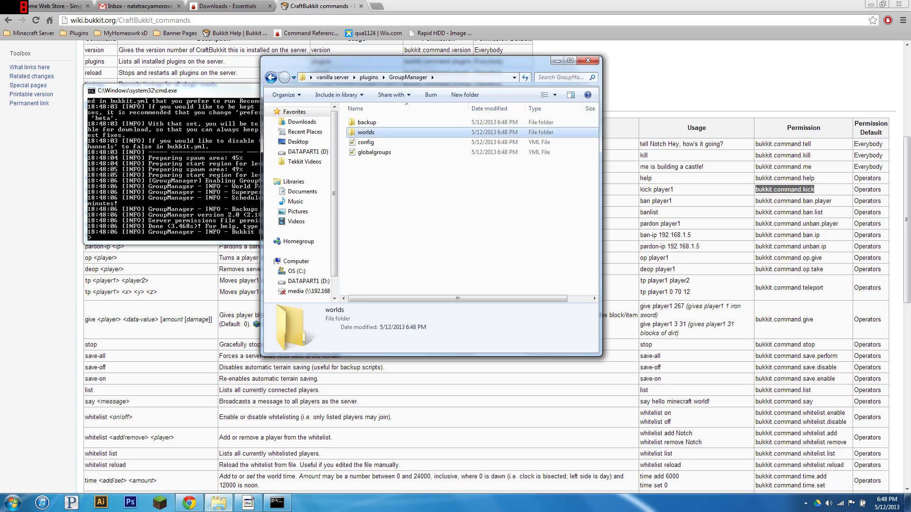
{"action": "double_click", "coordinate": [366, 123]}
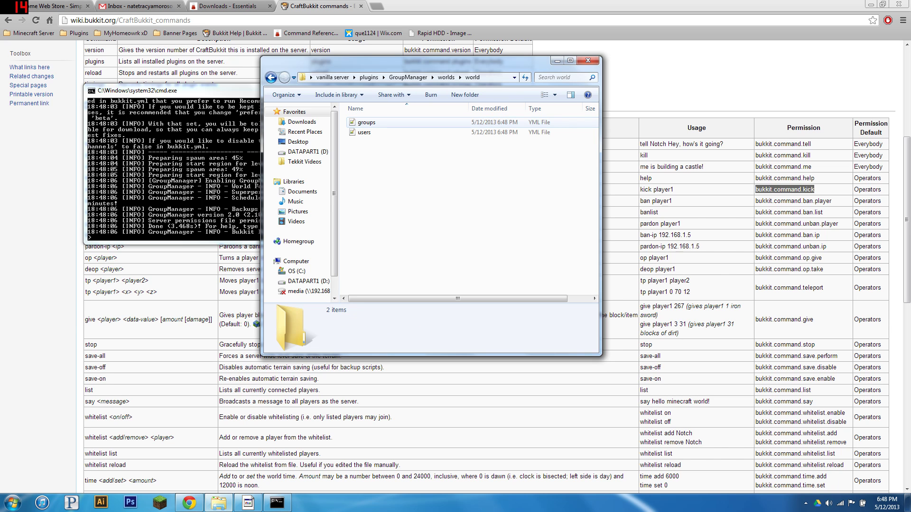
{"action": "double_click", "coordinate": [365, 122]}
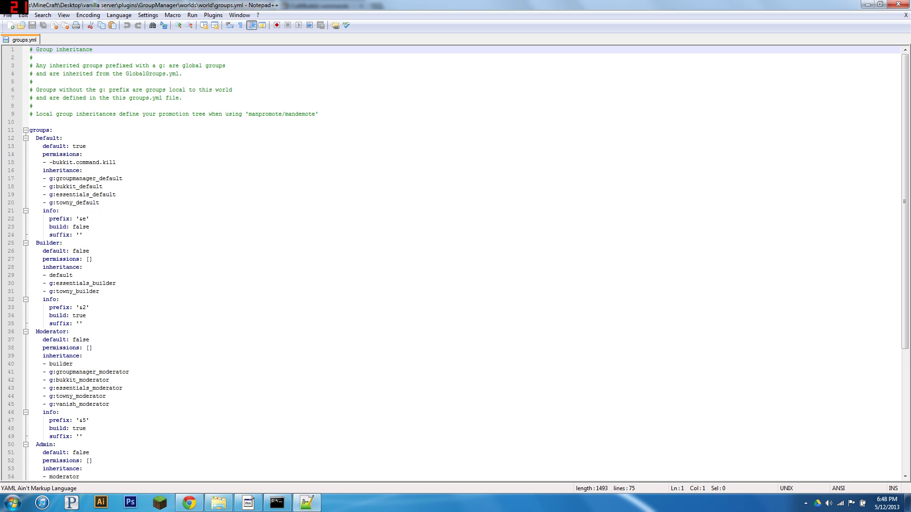
Look through the group definitions in groups.yml from Default to Owner, including their permissions entries.
{"action": "left_click", "coordinate": [92, 260]}
{"action": "scroll", "coordinate": [454, 263], "scroll_direction": "down", "scroll_amount": 8}
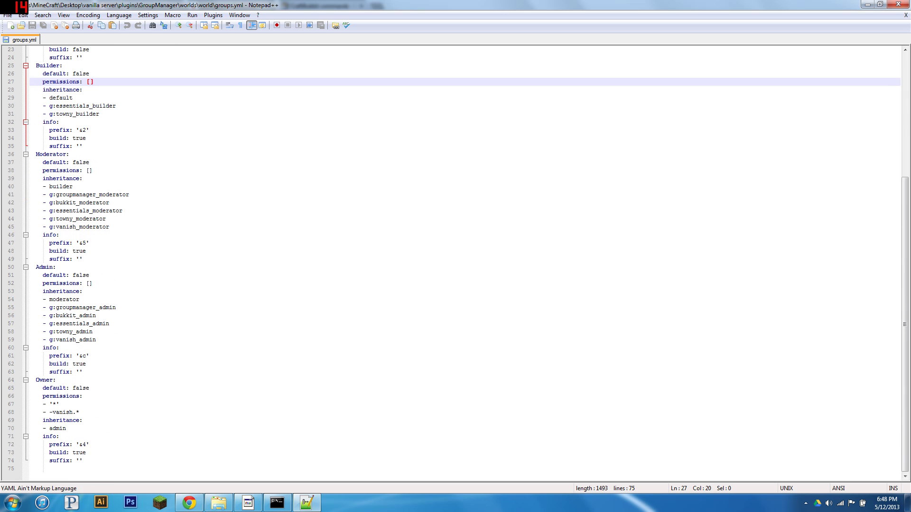
{"action": "left_click", "coordinate": [30, 469]}
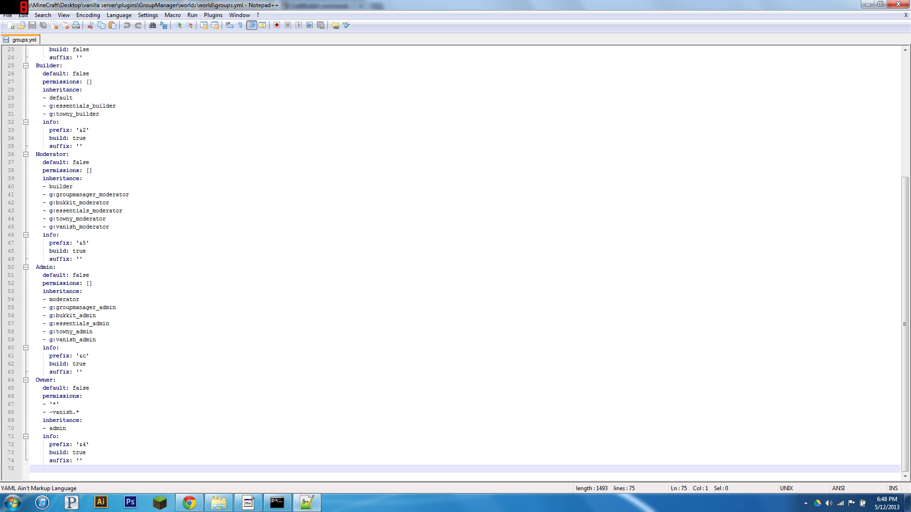
{"action": "scroll", "coordinate": [456, 263], "scroll_direction": "up", "scroll_amount": 7}
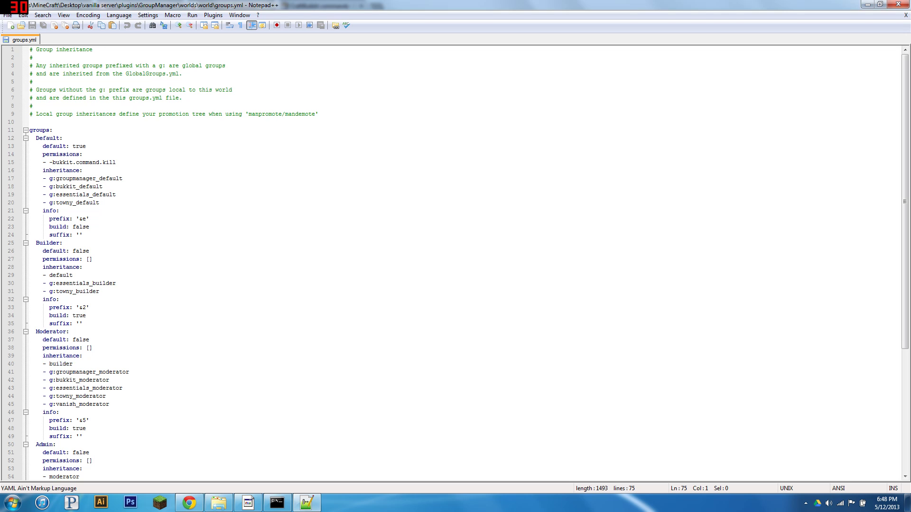
{"action": "left_click", "coordinate": [83, 154]}
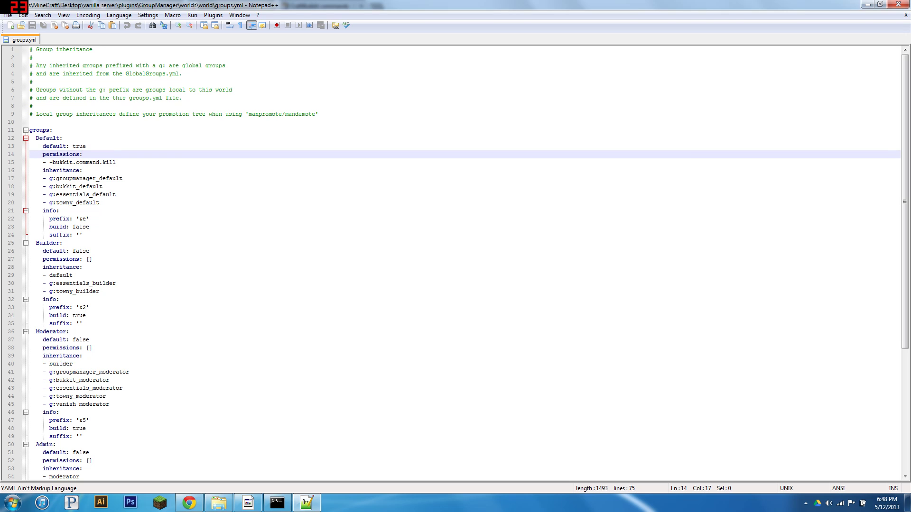
{"action": "left_click", "coordinate": [93, 259]}
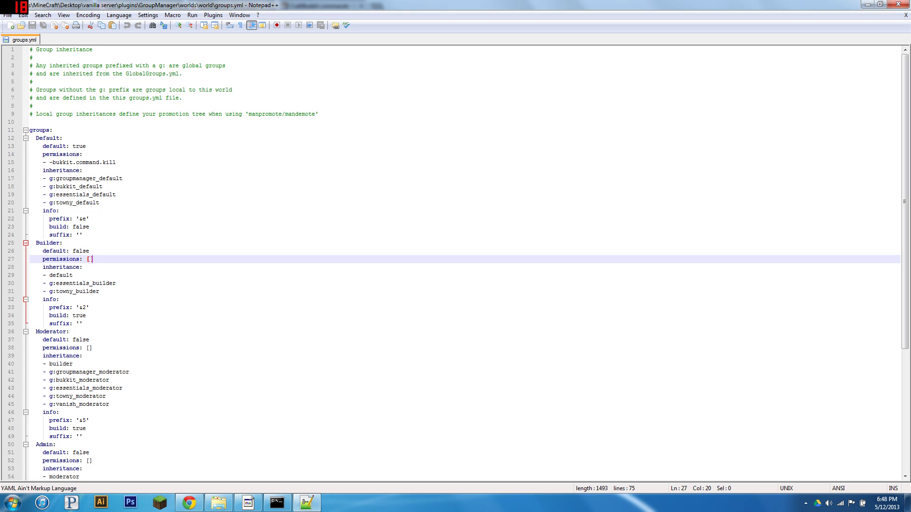
Set the Default group's build option to true and rename the group N00b.
{"action": "double_click", "coordinate": [80, 227]}
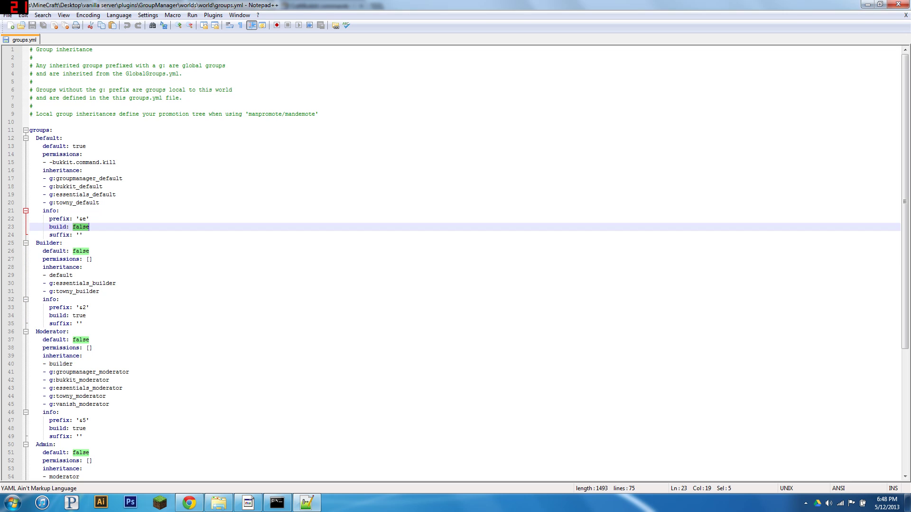
{"action": "type", "text": "true"}
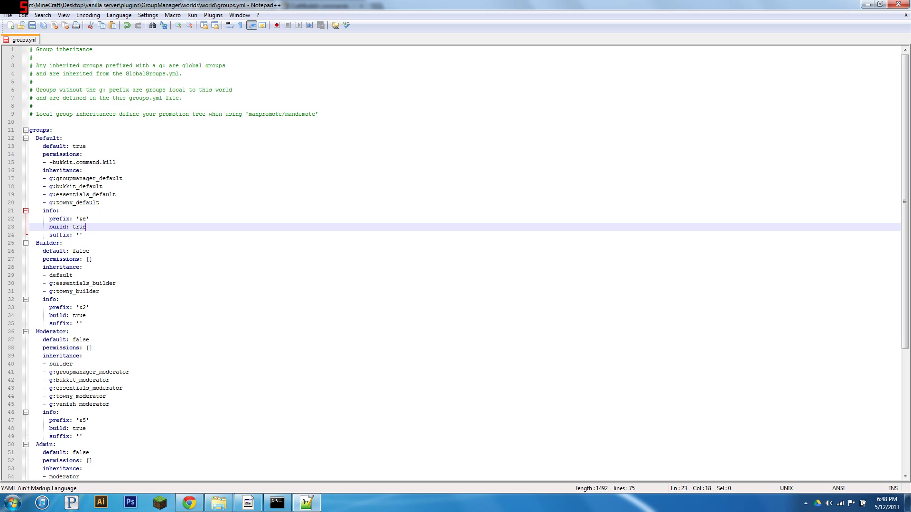
{"action": "left_click_drag", "start_coordinate": [83, 235], "coordinate": [30, 138]}
{"action": "double_click", "coordinate": [47, 138]}
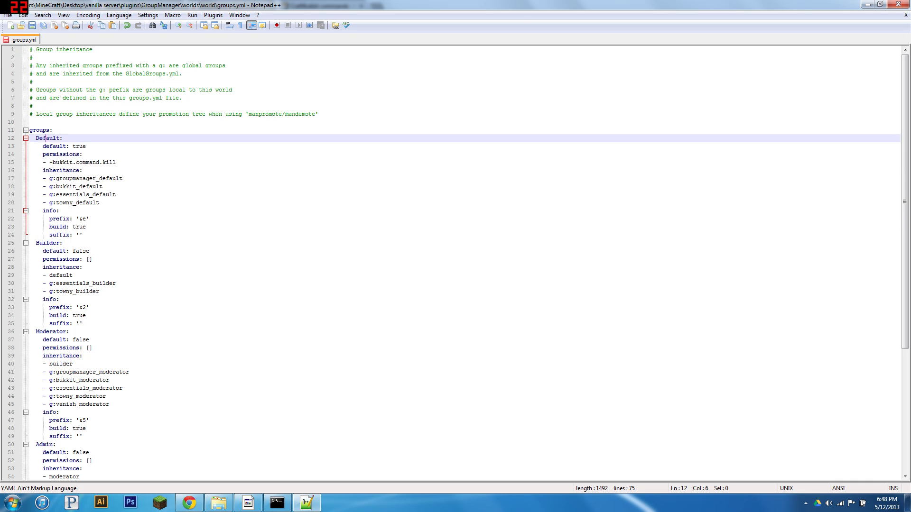
{"action": "type", "text": "N00b:"}
Change the N00b group's prefix to '&1[Noob]'.
{"action": "left_click", "coordinate": [86, 219]}
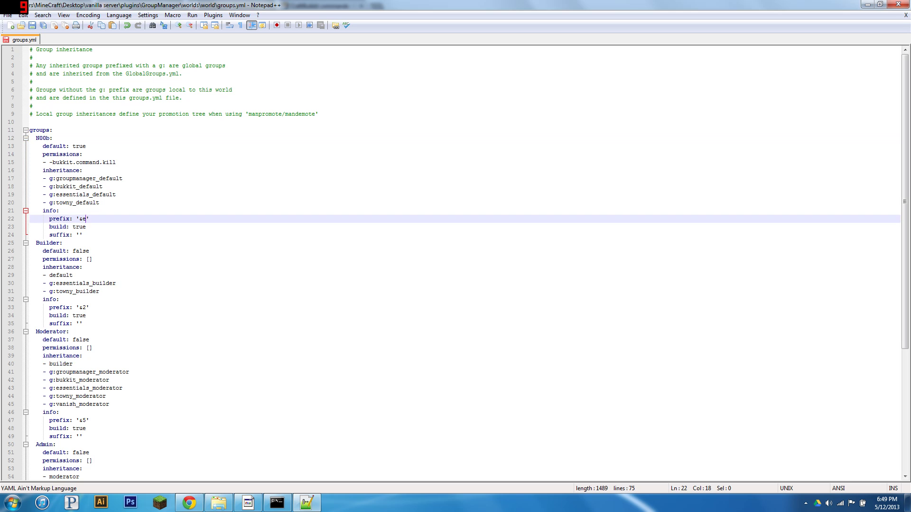
{"action": "type", "text": "[Noob]"}
{"action": "key", "text": "Down"}
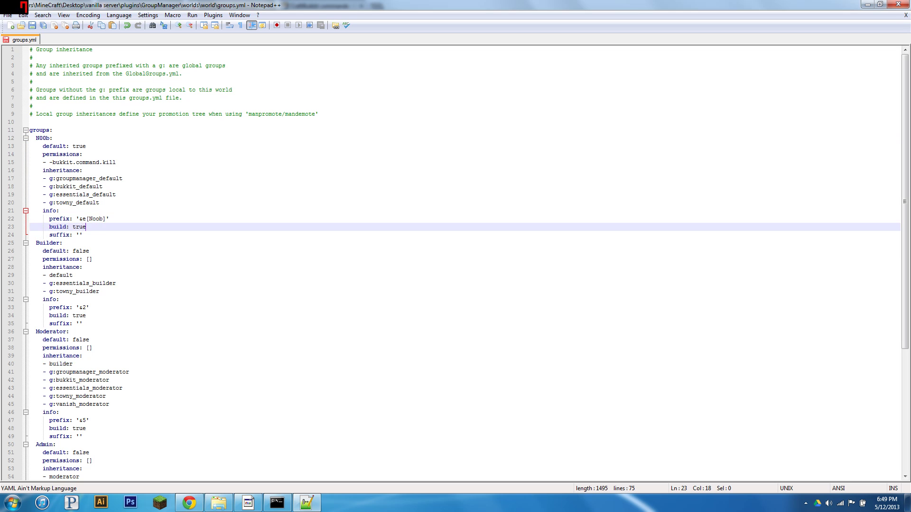
{"action": "key", "text": "Up"}
{"action": "key", "text": "Left"}
{"action": "key", "text": "Left"}
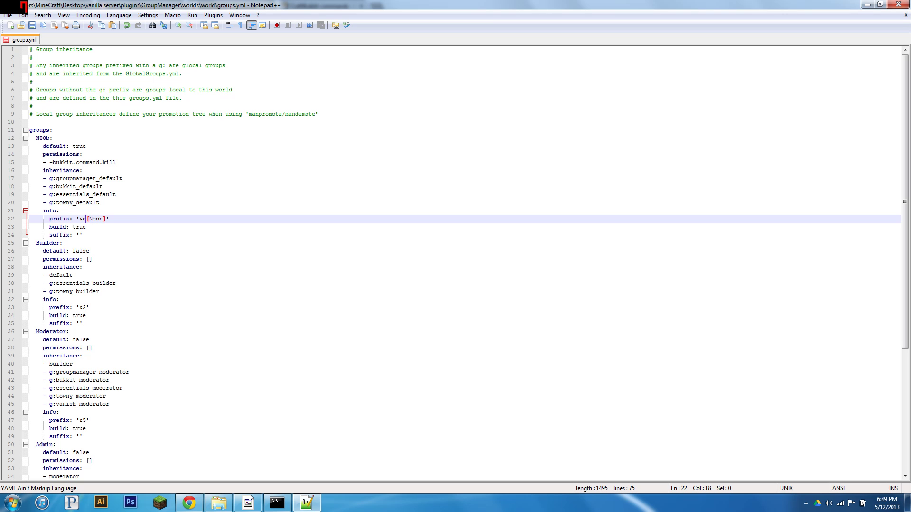
{"action": "key", "text": "BackSpace"}
{"action": "type", "text": "1"}
{"action": "key", "text": "Down"}
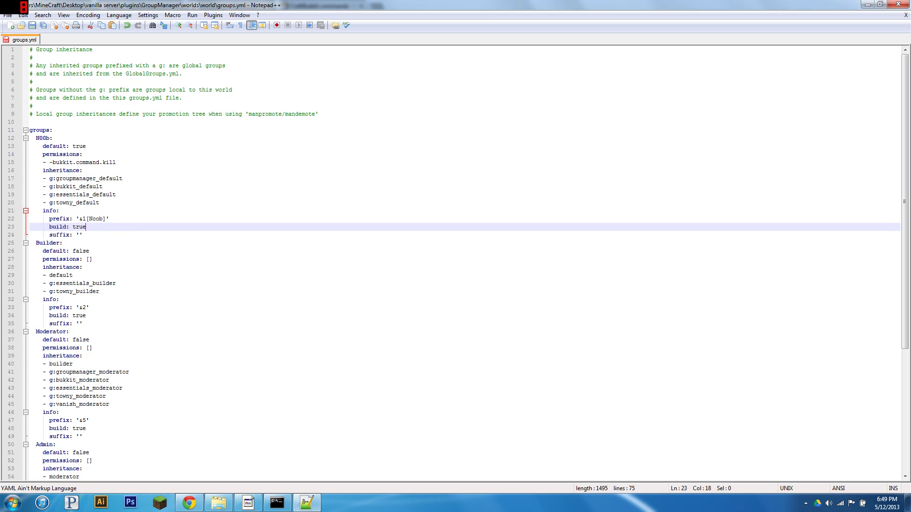
Replace the Builder group's empty permissions brackets with a list entry for bukkit.command.kick.
{"action": "key", "text": "Down"}
{"action": "key", "text": "Down"}
{"action": "key", "text": "Down"}
{"action": "key", "text": "Down"}
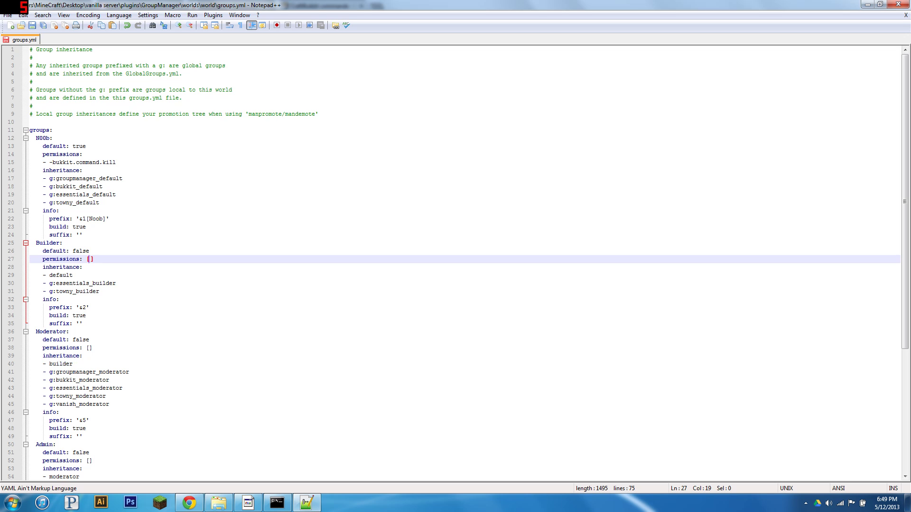
{"action": "key", "text": "Right"}
{"action": "key", "text": "Right"}
{"action": "key", "text": "Down"}
{"action": "key", "text": "Up"}
{"action": "key", "text": "BackSpace"}
{"action": "key", "text": "BackSpace"}
{"action": "key", "text": "Return"}
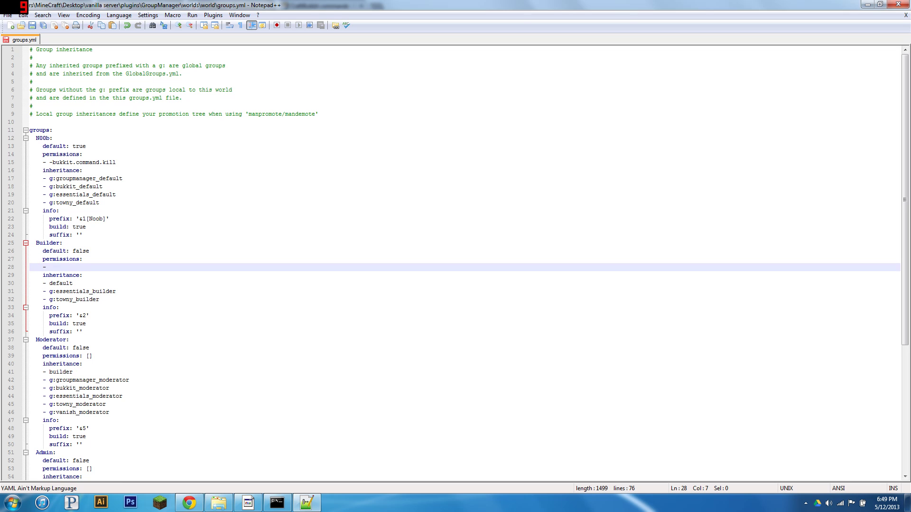
{"action": "type", "text": "- bukkit.command.kick"}
Examine the Builder group's kick permission and inheritance entries alongside the N00b group's kill permission.
{"action": "key", "text": "shift+Left"}
{"action": "key", "text": "shift+Left"}
{"action": "key", "text": "shift+Left"}
{"action": "key", "text": "shift+Left"}
{"action": "key", "text": "shift+Left"}
{"action": "key", "text": "shift+Left"}
{"action": "key", "text": "shift+Left"}
{"action": "key", "text": "shift+Left"}
{"action": "key", "text": "shift+Left"}
{"action": "key", "text": "shift+Left"}
{"action": "key", "text": "shift+Left"}
{"action": "key", "text": "shift+Left"}
{"action": "key", "text": "shift+Left"}
{"action": "key", "text": "shift+Left"}
{"action": "key", "text": "shift+Left"}
{"action": "key", "text": "shift+Left"}
{"action": "key", "text": "shift+Left"}
{"action": "key", "text": "shift+Left"}
{"action": "key", "text": "shift+Left"}
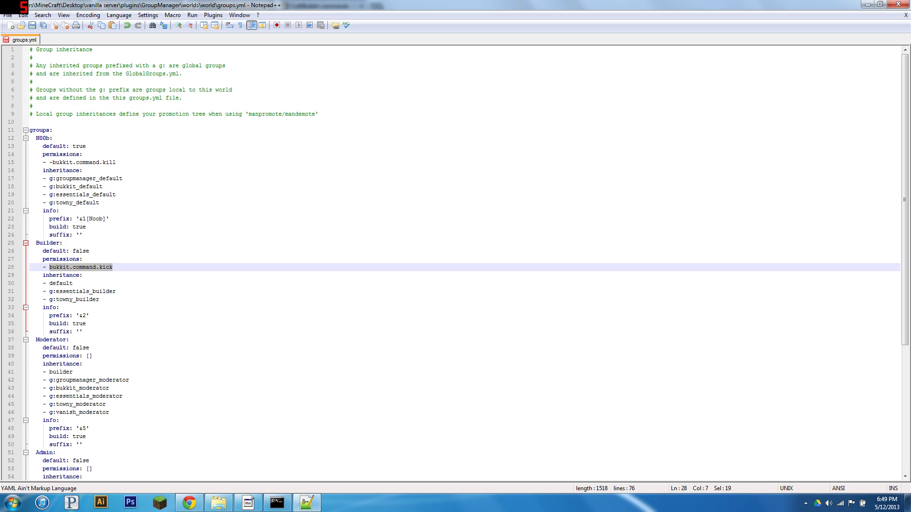
{"action": "double_click", "coordinate": [48, 243]}
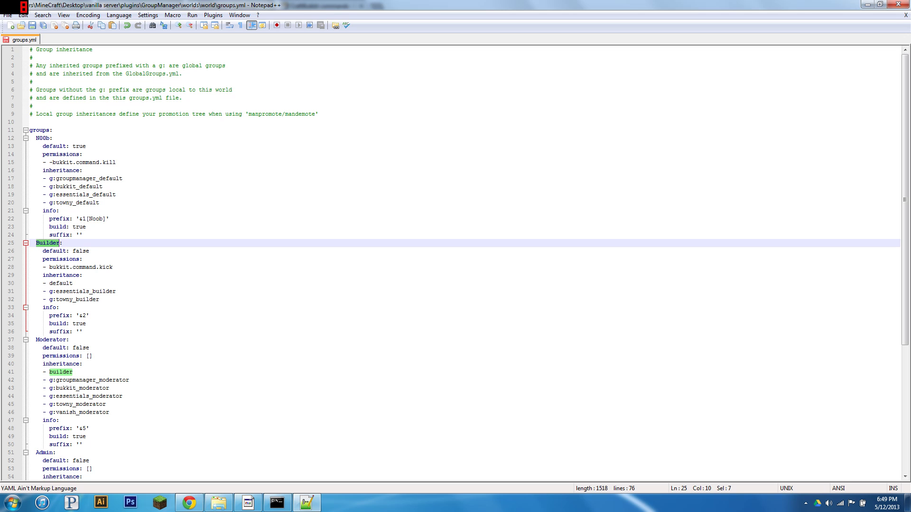
{"action": "double_click", "coordinate": [60, 275]}
{"action": "left_click", "coordinate": [79, 276]}
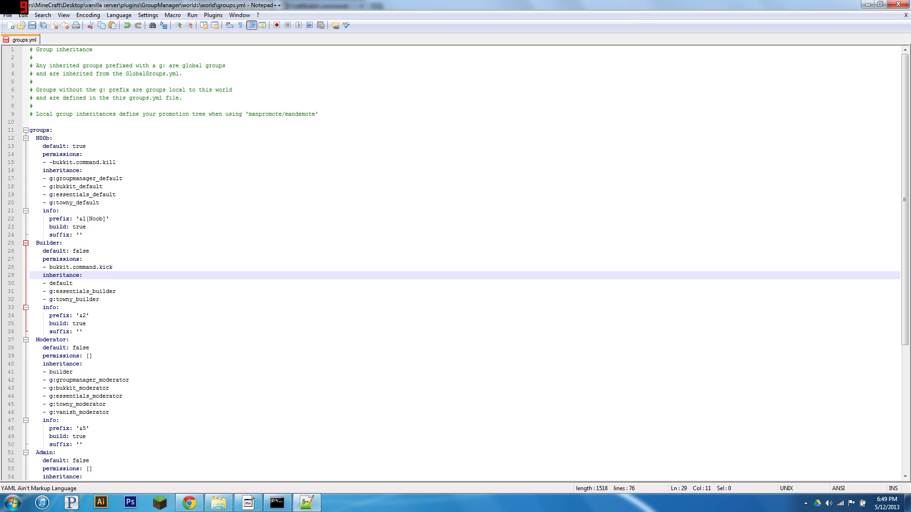
{"action": "double_click", "coordinate": [61, 284]}
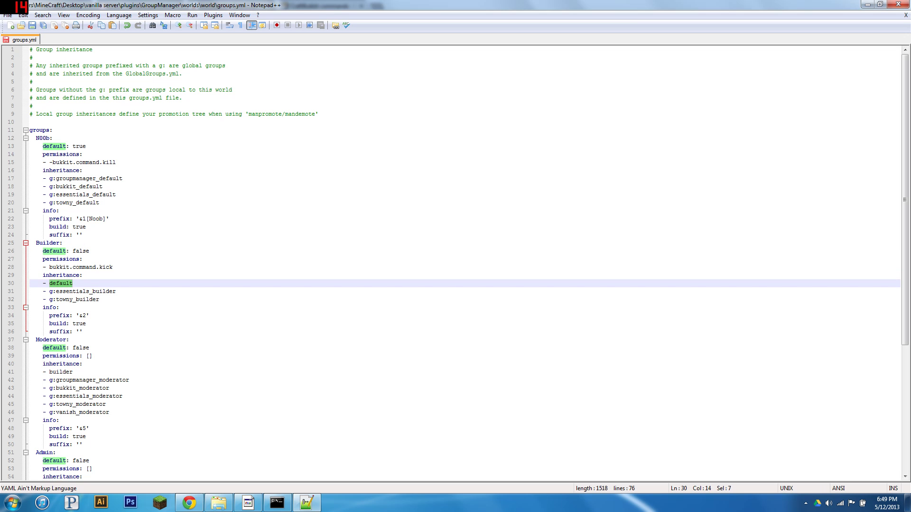
{"action": "left_click_drag", "start_coordinate": [40, 162], "coordinate": [116, 162]}
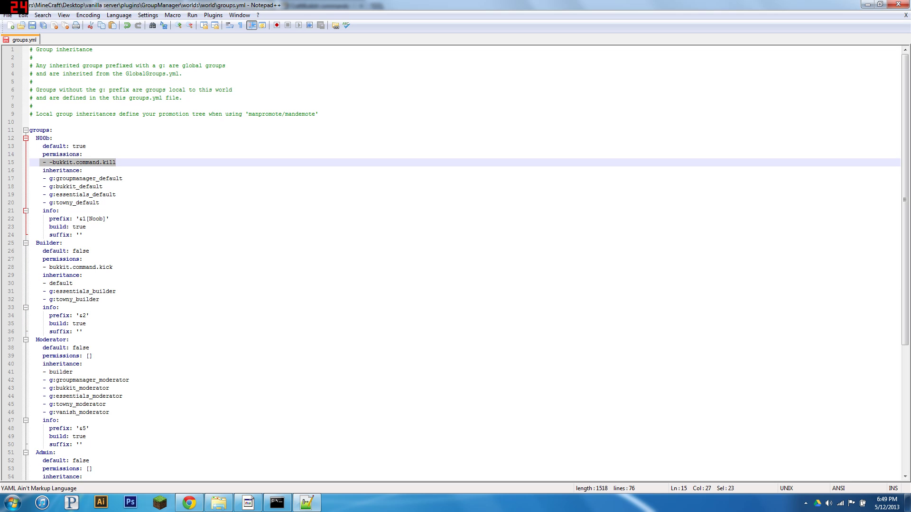
{"action": "left_click", "coordinate": [116, 163]}
{"action": "left_click_drag", "start_coordinate": [99, 299], "coordinate": [29, 291]}
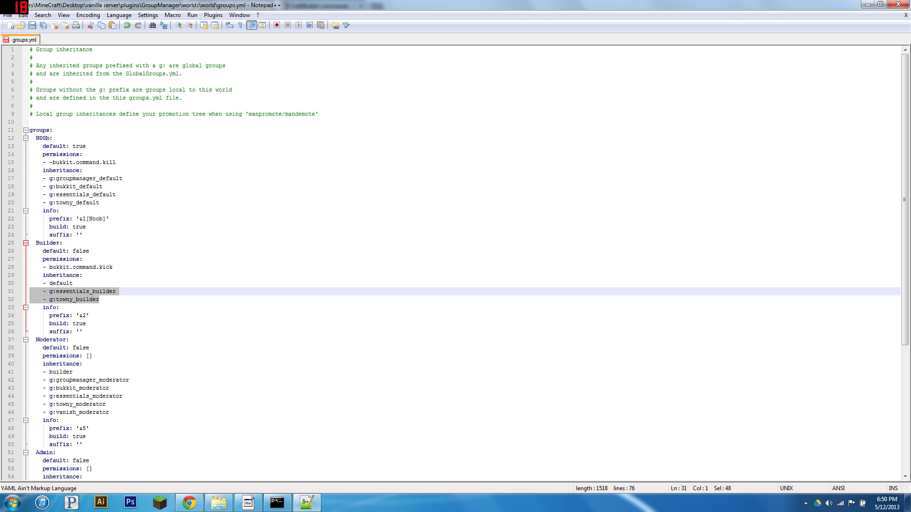
{"action": "left_click_drag", "start_coordinate": [62, 291], "coordinate": [86, 300]}
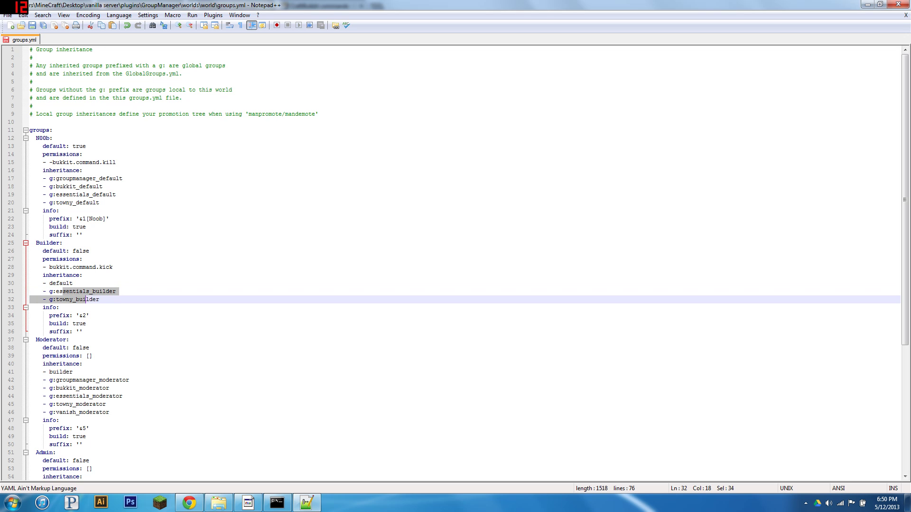
{"action": "left_click", "coordinate": [86, 299]}
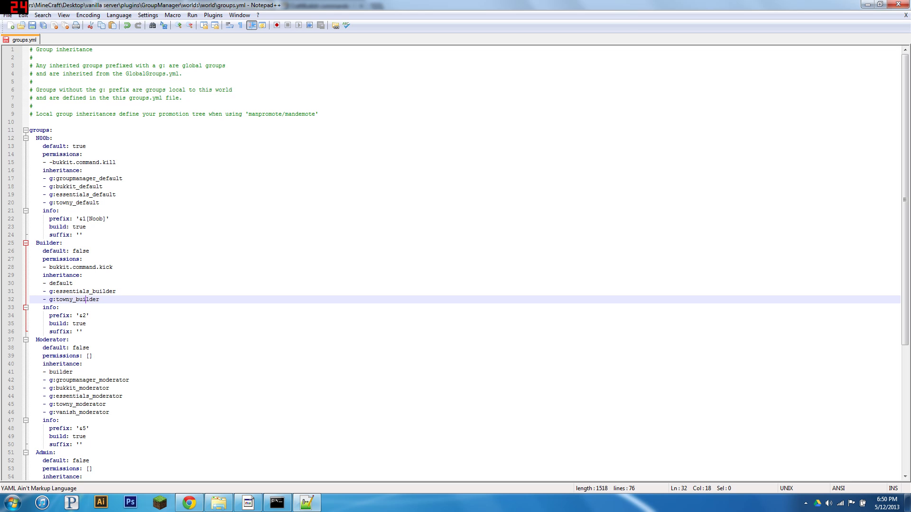
{"action": "left_click_drag", "start_coordinate": [112, 267], "coordinate": [30, 267]}
{"action": "right_click", "coordinate": [132, 272]}
{"action": "left_click", "coordinate": [112, 267]}
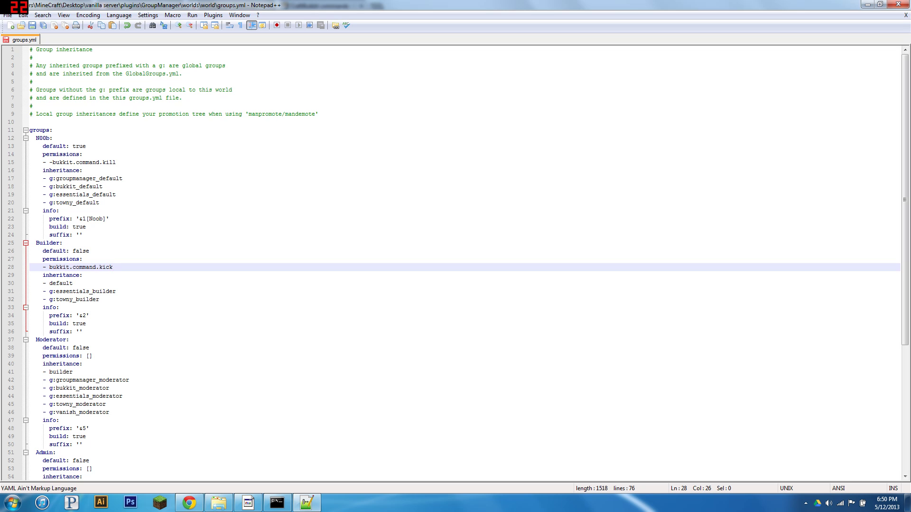
Try adding Moderator as an entry in the Builder group's inheritance list.
{"action": "left_click", "coordinate": [82, 275]}
{"action": "key", "text": "Return"}
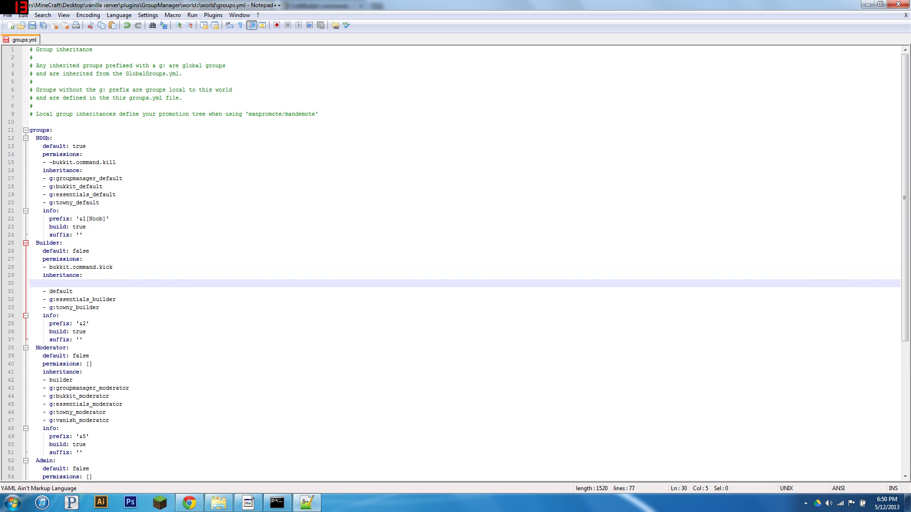
{"action": "type", "text": "0"}
{"action": "key", "text": "BackSpace"}
{"action": "key", "text": "BackSpace"}
{"action": "type", "text": "- Moderator"}
{"action": "key", "text": "BackSpace"}
{"action": "key", "text": "BackSpace"}
{"action": "key", "text": "BackSpace"}
{"action": "key", "text": "BackSpace"}
{"action": "key", "text": "BackSpace"}
{"action": "key", "text": "BackSpace"}
{"action": "key", "text": "BackSpace"}
{"action": "key", "text": "BackSpace"}
{"action": "key", "text": "BackSpace"}
{"action": "key", "text": "BackSpace"}
{"action": "key", "text": "BackSpace"}
{"action": "key", "text": "BackSpace"}
{"action": "key", "text": "BackSpace"}
{"action": "key", "text": "BackSpace"}
{"action": "key", "text": "BackSpace"}
{"action": "key", "text": "BackSpace"}
Replace the Moderator group's empty permissions brackets with a new line beginning bukkit.comm.
{"action": "left_click", "coordinate": [93, 356]}
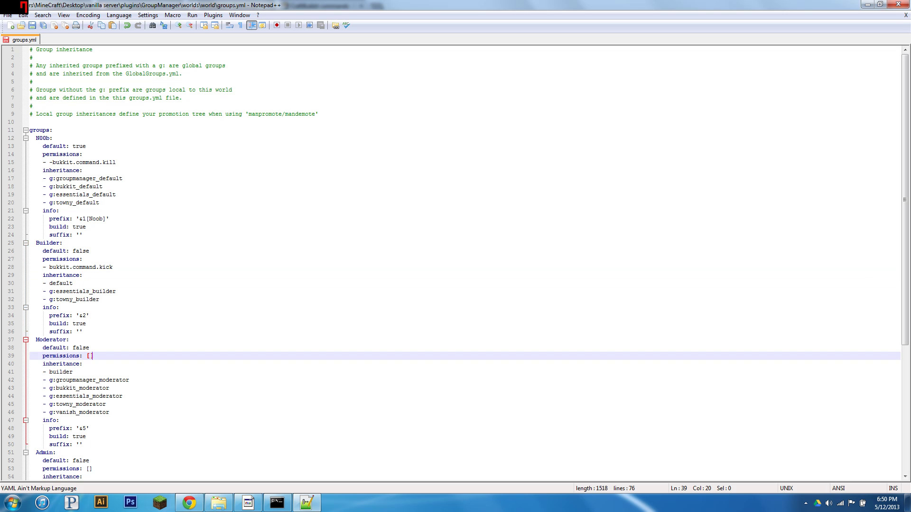
{"action": "key", "text": "BackSpace"}
{"action": "key", "text": "BackSpace"}
{"action": "key", "text": "BackSpace"}
{"action": "key", "text": "Return"}
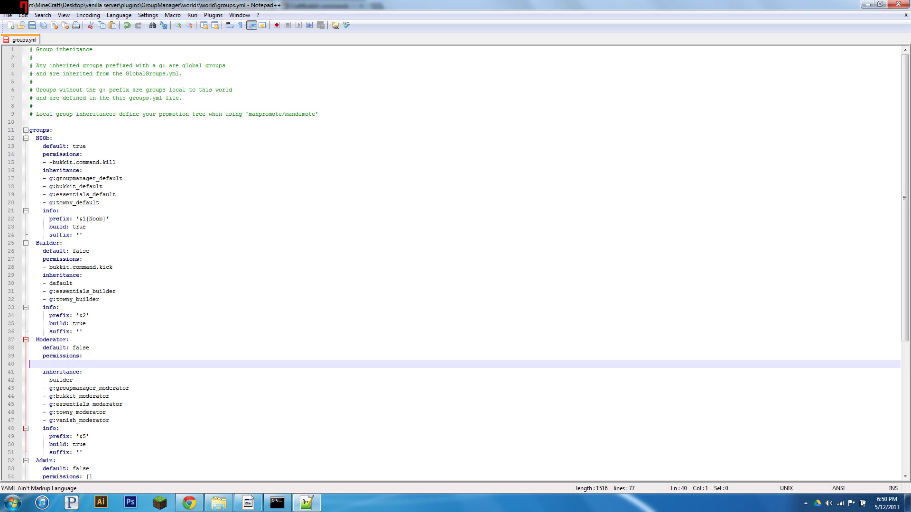
{"action": "type", "text": "bukkit.comm"}
Consult the CraftBukkit commands wiki page, and complete the Moderator group's permission line as bukkit.command.ban.
{"action": "key", "text": "alt+Tab"}
{"action": "key", "text": "alt+Tab"}
{"action": "key", "text": "alt+Tab"}
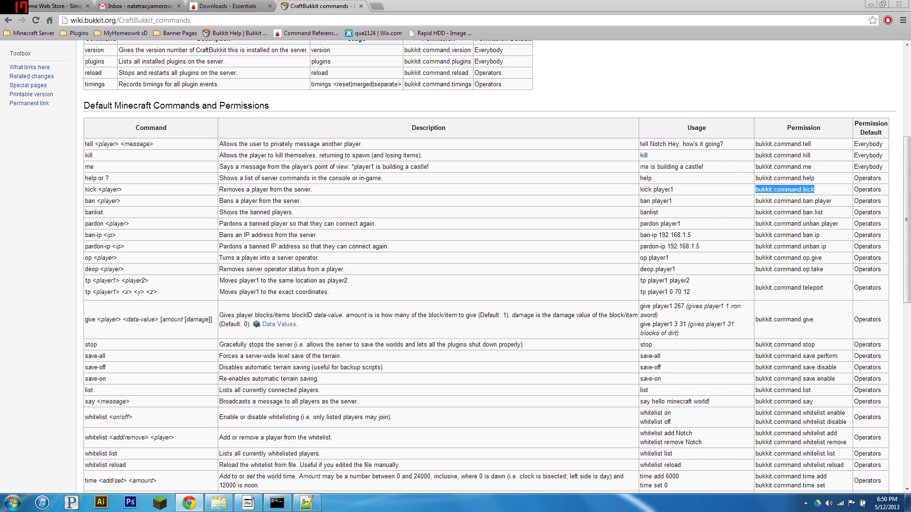
{"action": "key", "text": "alt+Tab"}
{"action": "type", "text": "and.b"}
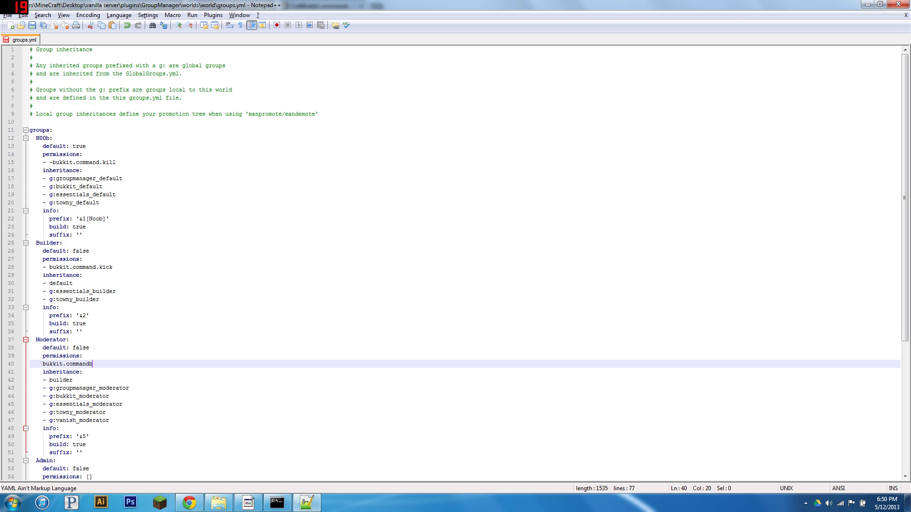
{"action": "type", "text": "a"}
{"action": "key", "text": "BackSpace"}
{"action": "key", "text": "BackSpace"}
{"action": "type", "text": ".ban"}
Make the Moderator group's bukkit.command.ban line a list entry with a leading hyphen and space.
{"action": "left_click", "coordinate": [89, 348]}
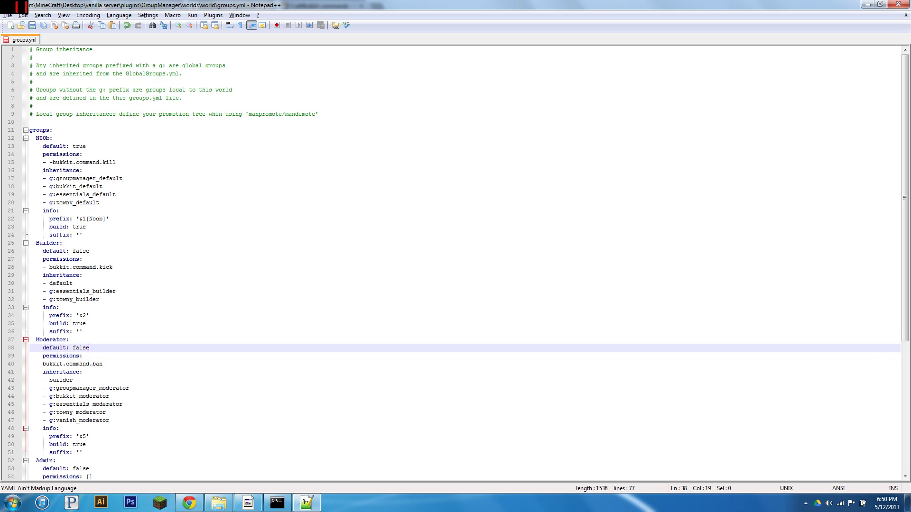
{"action": "key", "text": "Down"}
{"action": "key", "text": "Down"}
{"action": "key", "text": "End"}
{"action": "key", "text": "Left"}
{"action": "key", "text": "Left"}
{"action": "key", "text": "Left"}
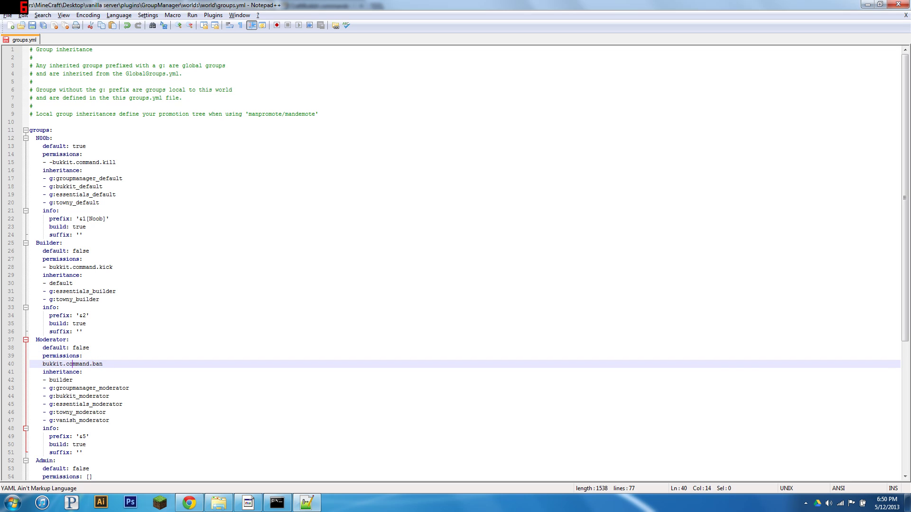
{"action": "key", "text": "Left"}
{"action": "key", "text": "Left"}
{"action": "key", "text": "Left"}
{"action": "key", "text": "Left"}
{"action": "type", "text": "-"}
Examine the Admin group's permissions and prefix entries.
{"action": "scroll", "coordinate": [464, 263], "scroll_direction": "down", "scroll_amount": 2}
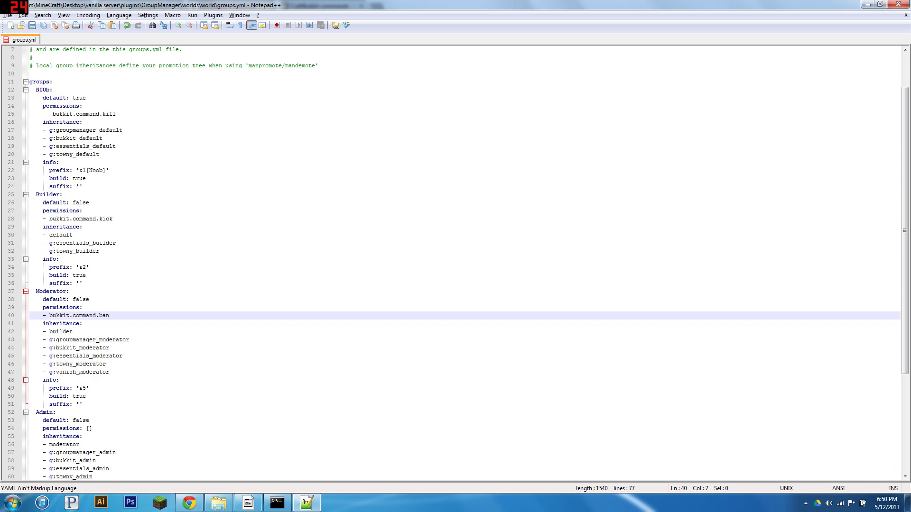
{"action": "left_click", "coordinate": [92, 429]}
{"action": "scroll", "coordinate": [455, 264], "scroll_direction": "down", "scroll_amount": 4}
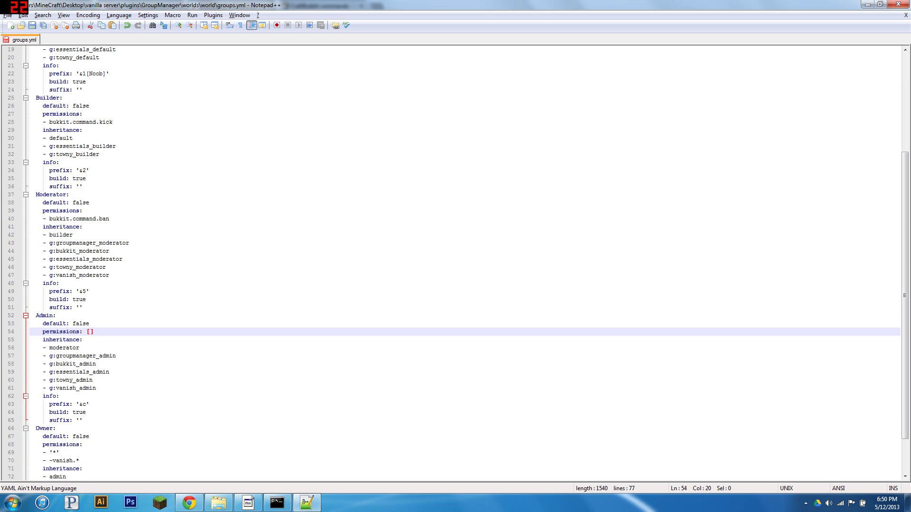
{"action": "left_click", "coordinate": [86, 404]}
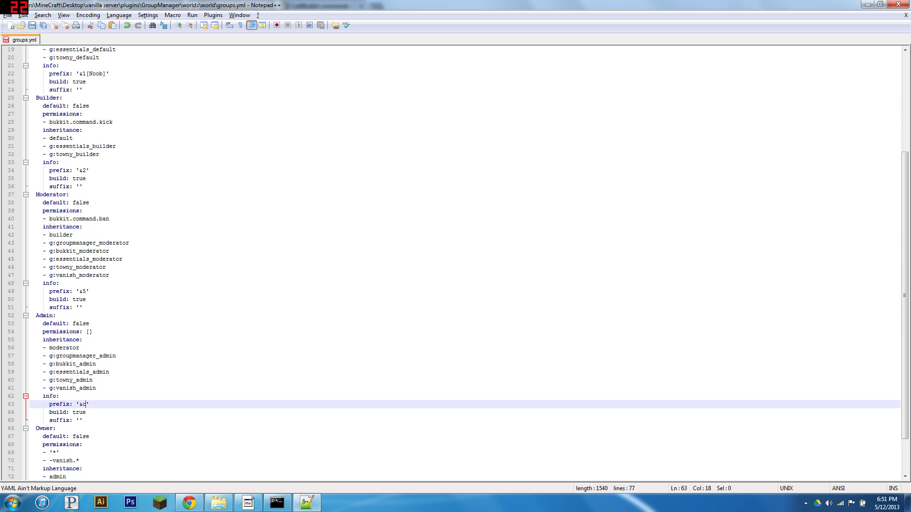
{"action": "key", "text": "shift+Right"}
{"action": "key", "text": "shift+Right"}
{"action": "key", "text": "Right"}
{"action": "key", "text": "Right"}
{"action": "key", "text": "Right"}
{"action": "key", "text": "Left"}
{"action": "key", "text": "Left"}
{"action": "key", "text": "Left"}
{"action": "key", "text": "alt+0"}
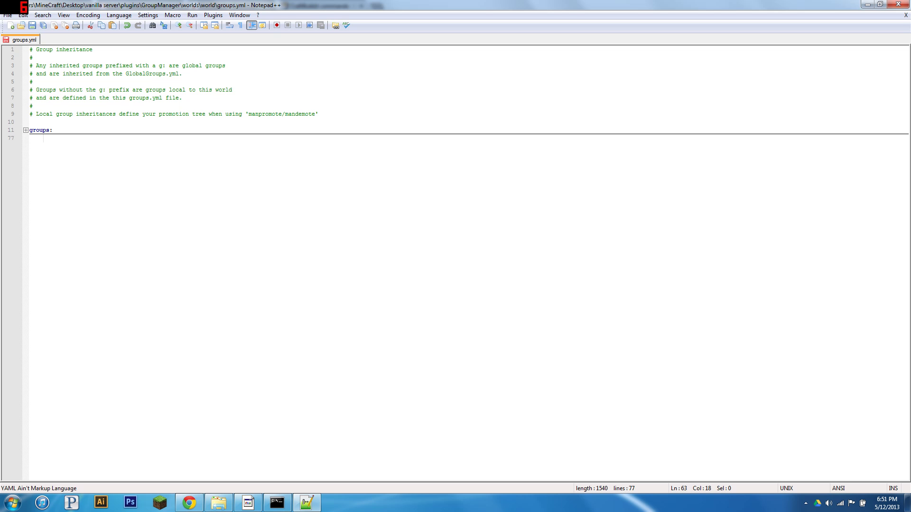
{"action": "key", "text": "alt+shift+0"}
{"action": "scroll", "coordinate": [466, 264], "scroll_direction": "down", "scroll_amount": 1}
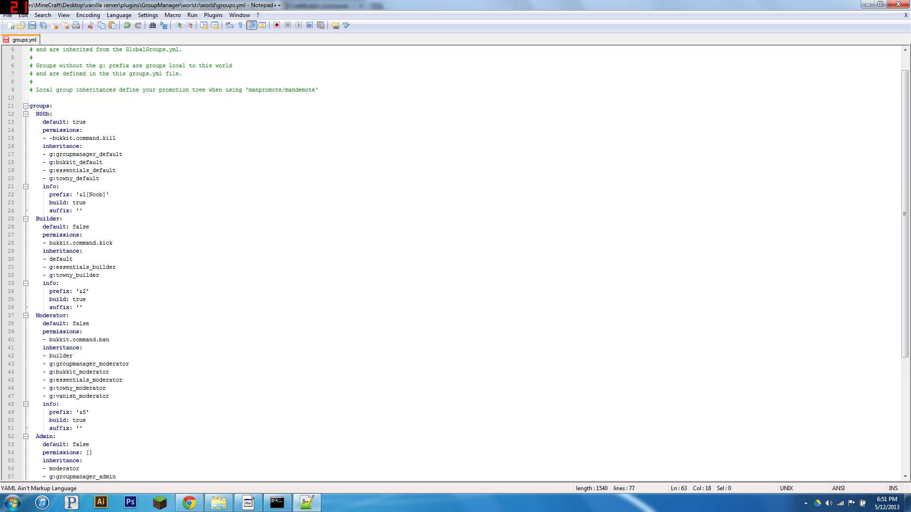
{"action": "scroll", "coordinate": [466, 264], "scroll_direction": "down", "scroll_amount": 1}
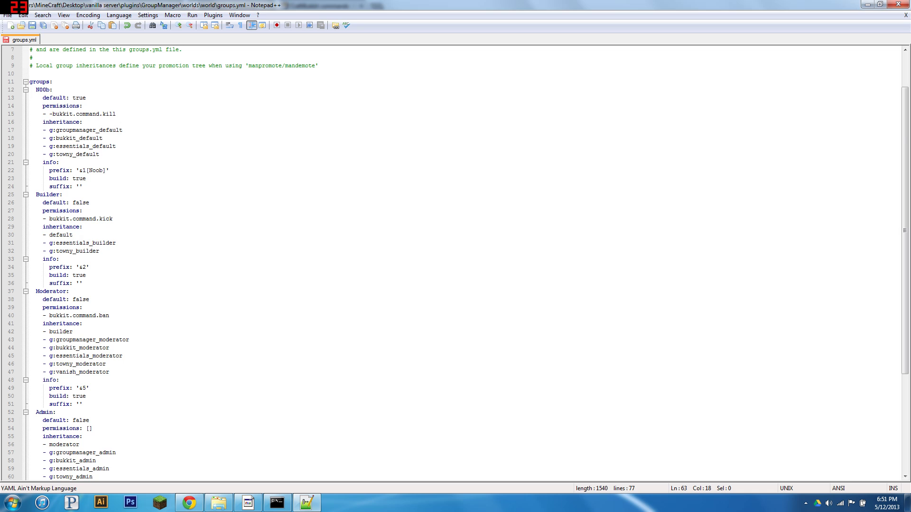
{"action": "scroll", "coordinate": [466, 264], "scroll_direction": "down", "scroll_amount": 6}
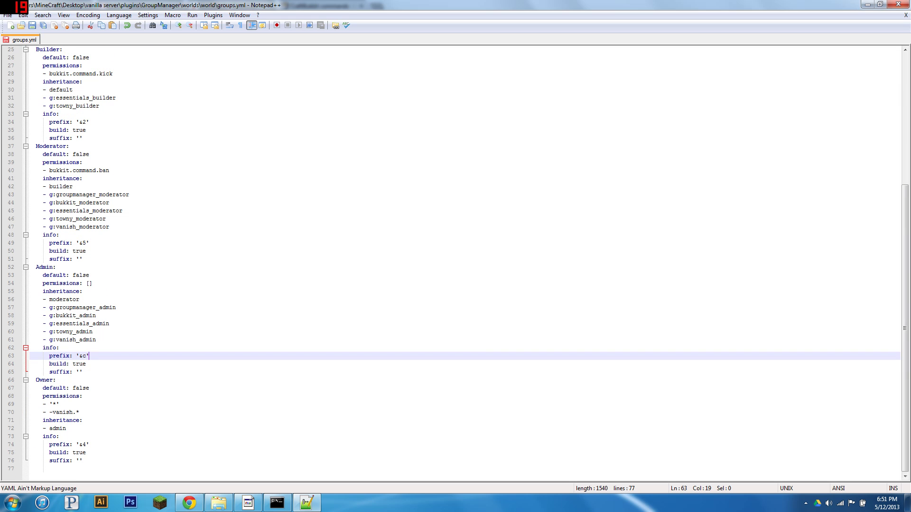
{"action": "left_click", "coordinate": [59, 348]}
{"action": "left_click", "coordinate": [86, 364]}
{"action": "left_click", "coordinate": [83, 372]}
{"action": "left_click", "coordinate": [89, 356]}
{"action": "key", "text": "Tab"}
{"action": "key", "text": "BackSpace"}
Add a new group named Notch below the Owner group and give it the line default: false.
{"action": "left_click", "coordinate": [30, 469]}
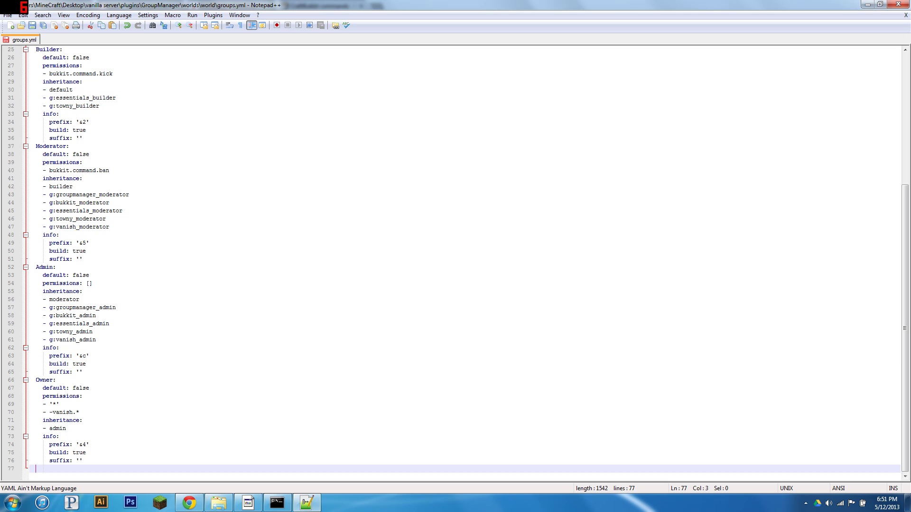
{"action": "type", "text": "Notch:"}
{"action": "key", "text": "Return"}
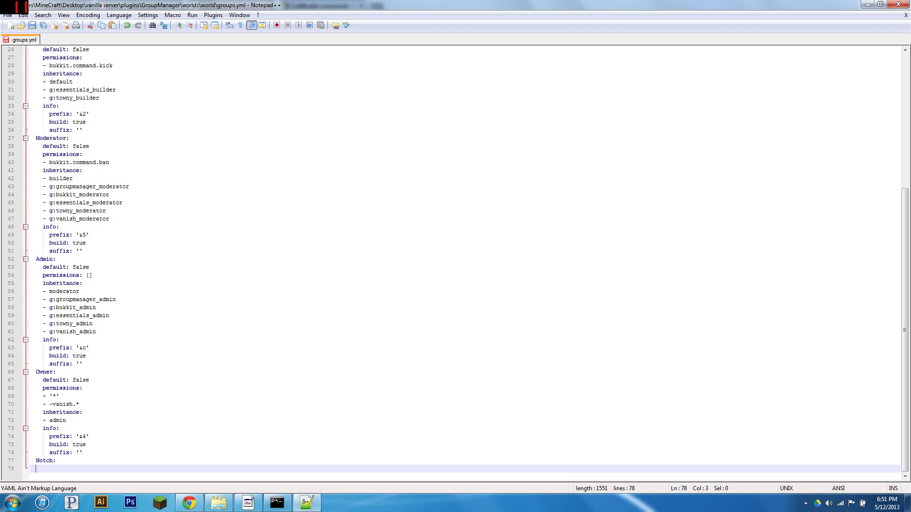
{"action": "key", "text": "BackSpace"}
{"action": "type", "text": "defau"}
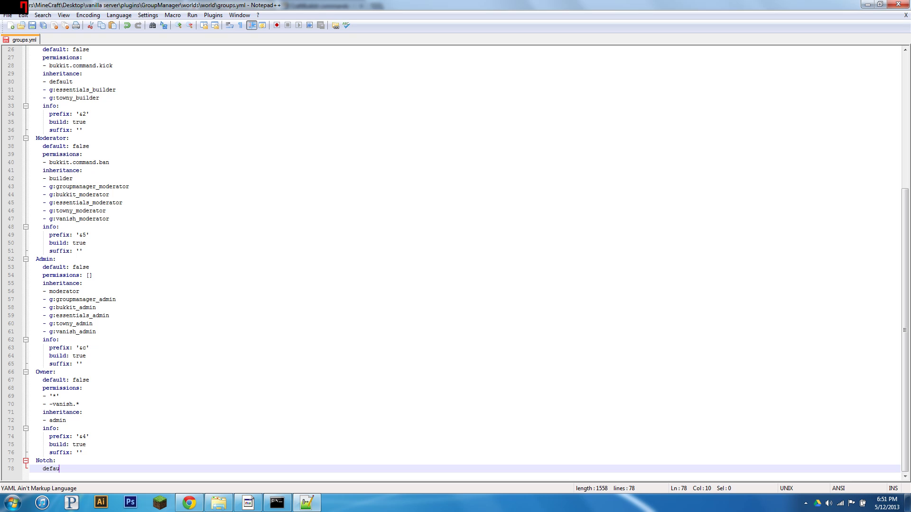
{"action": "type", "text": "lt: false"}
{"action": "key", "text": "Return"}
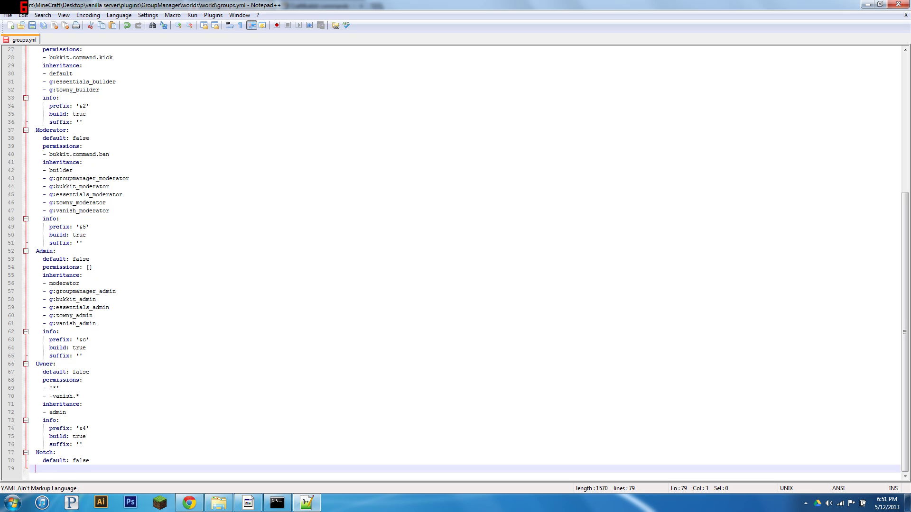
Add a permissions: heading under the Notch group's default line.
{"action": "type", "text": "permissions:"}
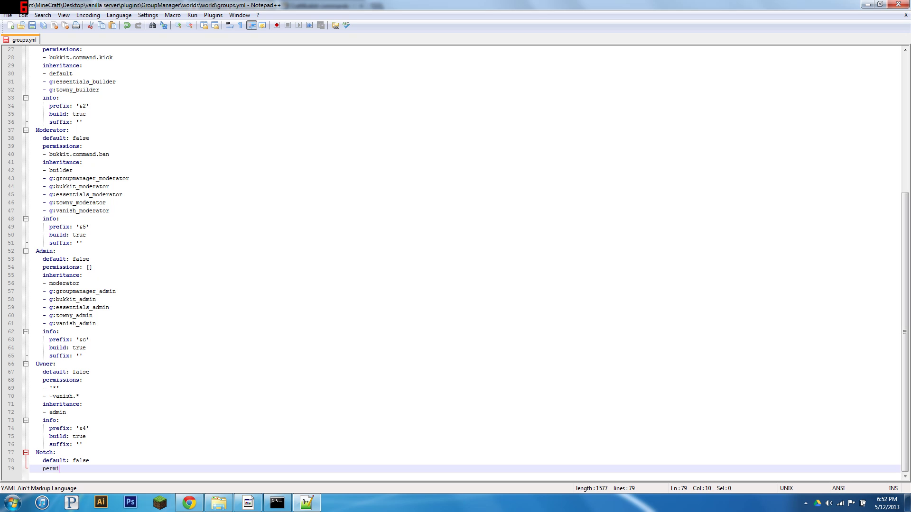
{"action": "key", "text": "BackSpace"}
{"action": "type", "text": ":"}
{"action": "key", "text": "Return"}
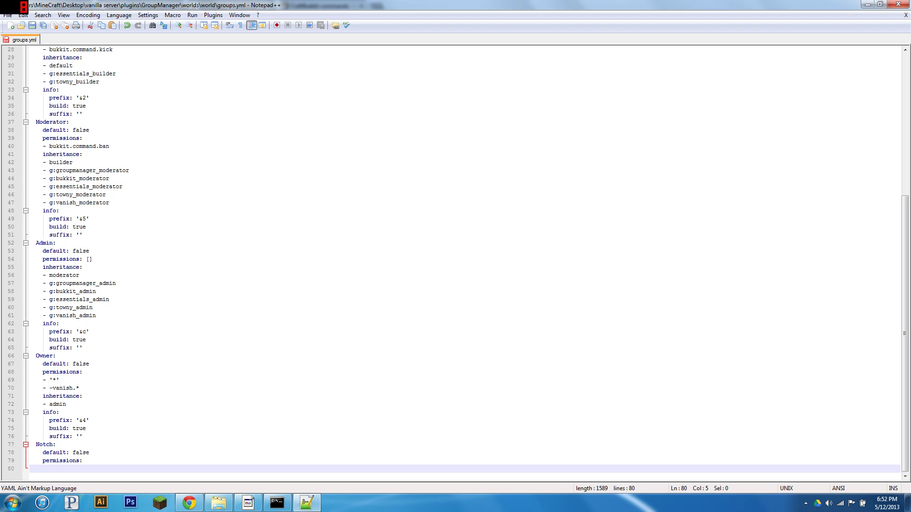
Enter essentials.fly as the first hyphenated list entry under the Notch group's permissions.
{"action": "type", "text": "essentials.fly"}
{"action": "key", "text": "BackSpace"}
{"action": "key", "text": "BackSpace"}
{"action": "key", "text": "BackSpace"}
{"action": "key", "text": "BackSpace"}
{"action": "key", "text": "BackSpace"}
{"action": "key", "text": "BackSpace"}
{"action": "key", "text": "BackSpace"}
{"action": "key", "text": "BackSpace"}
{"action": "key", "text": "BackSpace"}
{"action": "key", "text": "BackSpace"}
{"action": "key", "text": "BackSpace"}
{"action": "key", "text": "BackSpace"}
{"action": "key", "text": "BackSpace"}
{"action": "key", "text": "BackSpace"}
{"action": "type", "text": "- essentials.fly"}
{"action": "key", "text": "Return"}
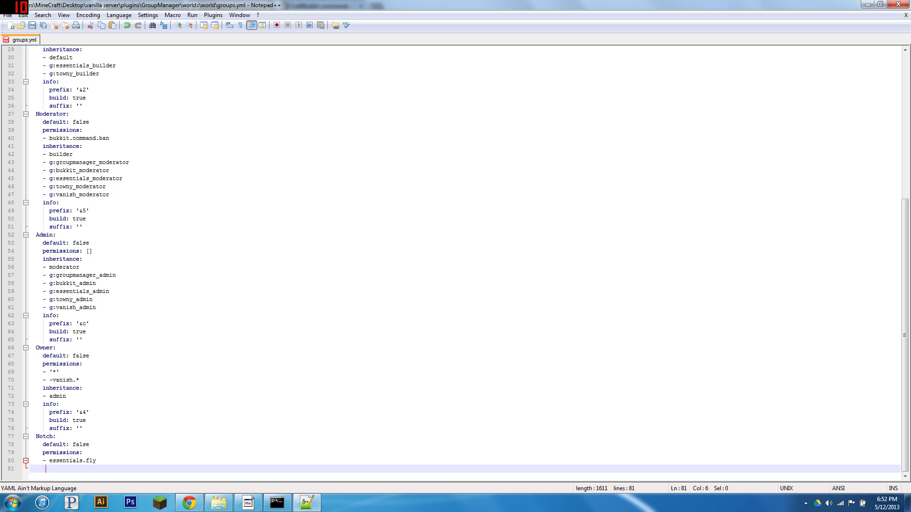
Add the negated entry -essentials.sethome and the wildcard entry essentials.* to the Notch group's permissions list.
{"action": "type", "text": "- essent"}
{"action": "key", "text": "BackSpace"}
{"action": "key", "text": "BackSpace"}
{"action": "key", "text": "BackSpace"}
{"action": "key", "text": "BackSpace"}
{"action": "key", "text": "Right"}
{"action": "key", "text": "Right"}
{"action": "type", "text": "-essentials.sethome"}
{"action": "key", "text": "Left"}
{"action": "key", "text": "Left"}
{"action": "key", "text": "Left"}
{"action": "key", "text": "Left"}
{"action": "key", "text": "Left"}
{"action": "key", "text": "Left"}
{"action": "key", "text": "Left"}
{"action": "key", "text": "Left"}
{"action": "key", "text": "Left"}
{"action": "key", "text": "Left"}
{"action": "key", "text": "Left"}
{"action": "key", "text": "Left"}
{"action": "key", "text": "Left"}
{"action": "key", "text": "Up"}
{"action": "key", "text": "Down"}
{"action": "key", "text": "BackSpace"}
{"action": "key", "text": "Return"}
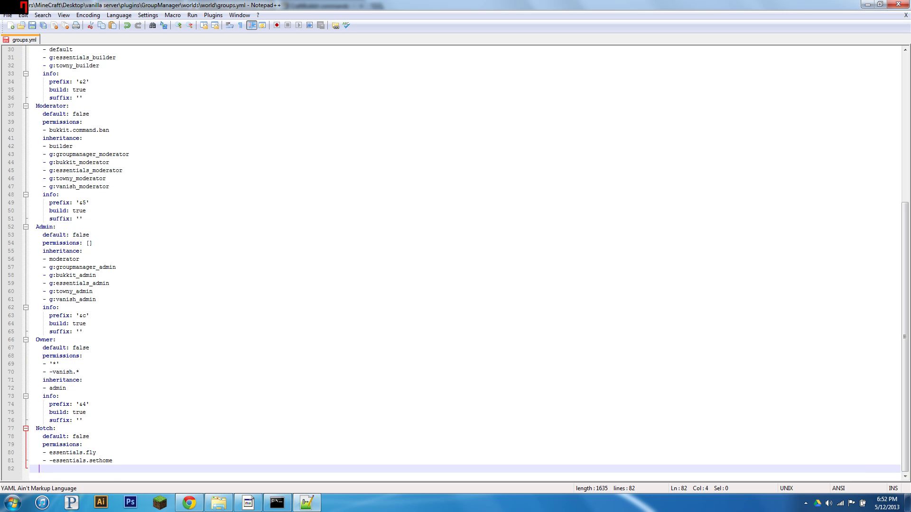
{"action": "type", "text": "- essentials.*"}
{"action": "key", "text": "Return"}
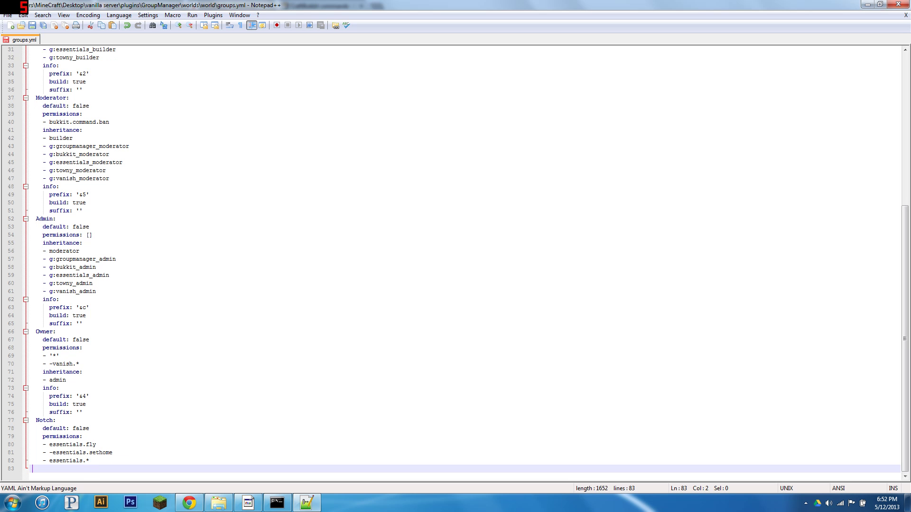
Try adding bukkit.command.* as a list entry below essentials.* in the Notch group's permissions.
{"action": "type", "text": "bukkit"}
{"action": "key", "text": "BackSpace"}
{"action": "key", "text": "BackSpace"}
{"action": "key", "text": "BackSpace"}
{"action": "key", "text": "BackSpace"}
{"action": "key", "text": "BackSpace"}
{"action": "key", "text": "BackSpace"}
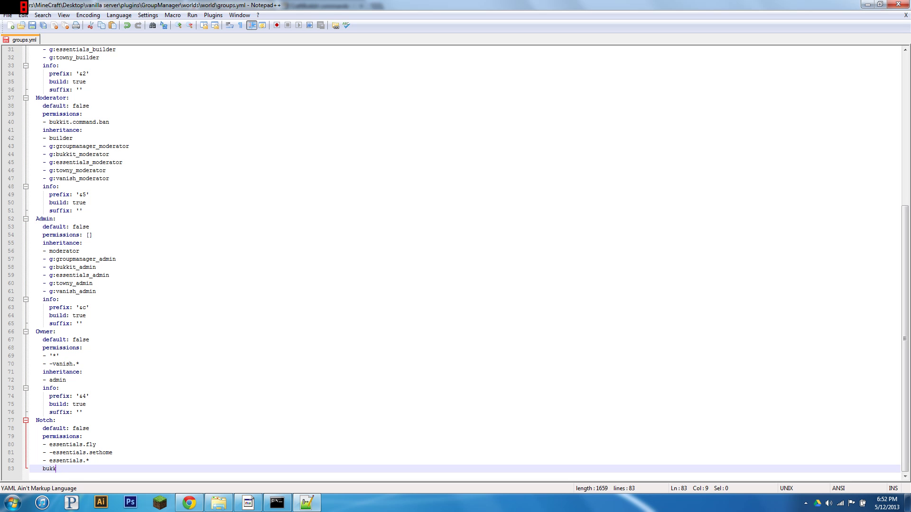
{"action": "type", "text": "- bukkit.command.*"}
{"action": "key", "text": "Return"}
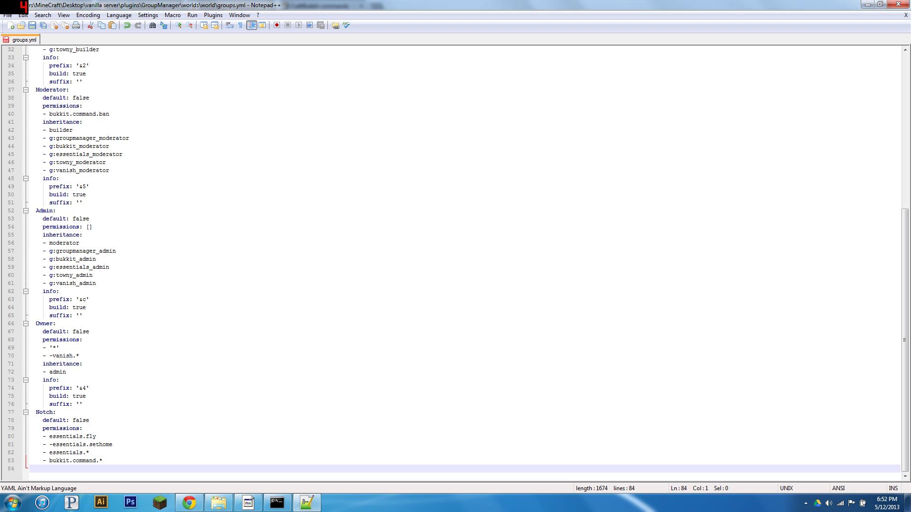
Add a negated -bukkit.command* entry at the end of Notch's permissions and remove the bukkit.command.* line above it.
{"action": "type", "text": "- -bukkit.command"}
{"action": "key", "text": "Left"}
{"action": "key", "text": "Left"}
{"action": "key", "text": "Up"}
{"action": "key", "text": "shift+Left"}
{"action": "key", "text": "shift+Left"}
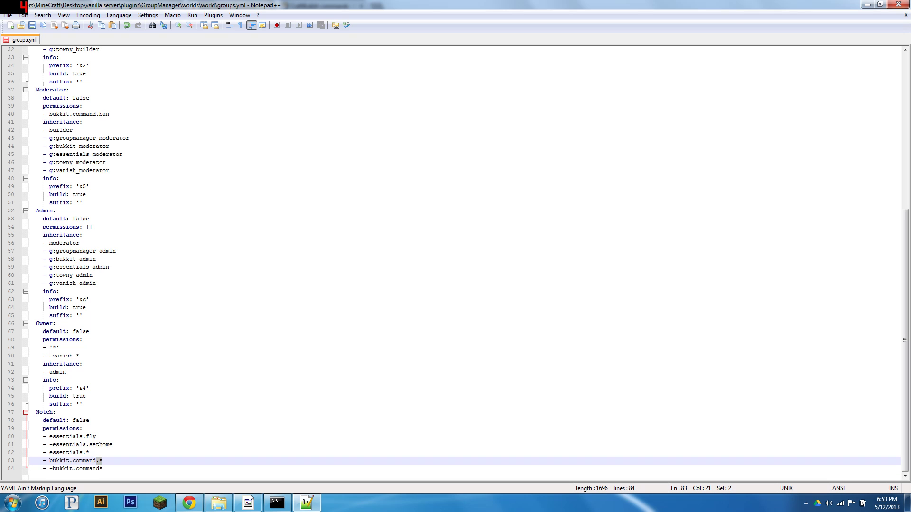
{"action": "key", "text": "ctrl+shift+BackSpace"}
{"action": "key", "text": "BackSpace"}
{"action": "key", "text": "BackSpace"}
{"action": "key", "text": "Down"}
{"action": "left_click", "coordinate": [102, 469]}
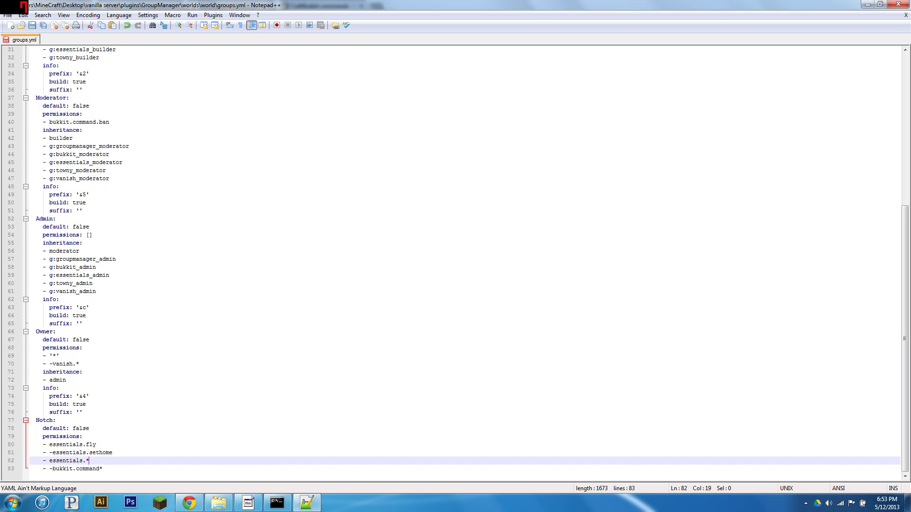
Examine the Notch group's permission entries, comparing the essentials.fly, -essentials.sethome, essentials.* and -bukkit.command* lines.
{"action": "double_click", "coordinate": [89, 445]}
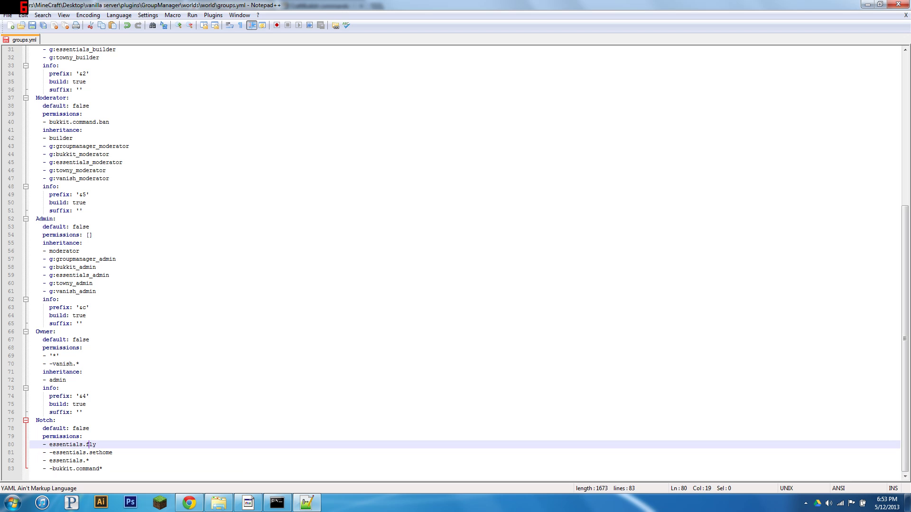
{"action": "triple_click", "coordinate": [97, 453]}
{"action": "double_click", "coordinate": [66, 460]}
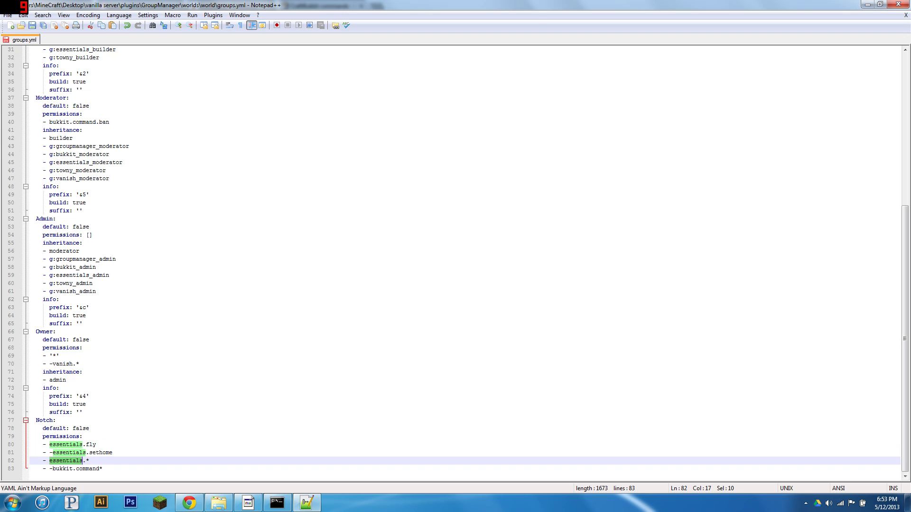
{"action": "left_click", "coordinate": [88, 460]}
{"action": "left_click_drag", "start_coordinate": [89, 461], "coordinate": [30, 460]}
{"action": "triple_click", "coordinate": [97, 453]}
{"action": "left_click", "coordinate": [62, 469]}
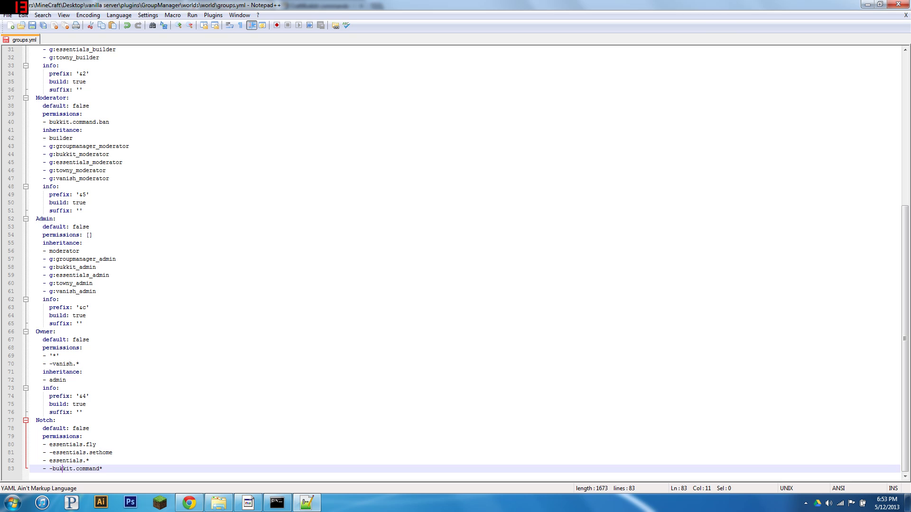
{"action": "triple_click", "coordinate": [62, 452]}
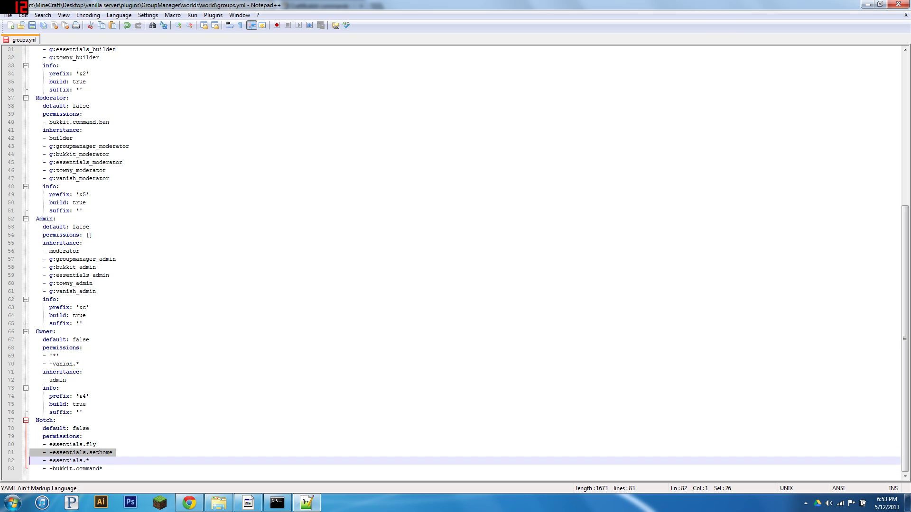
{"action": "triple_click", "coordinate": [67, 445]}
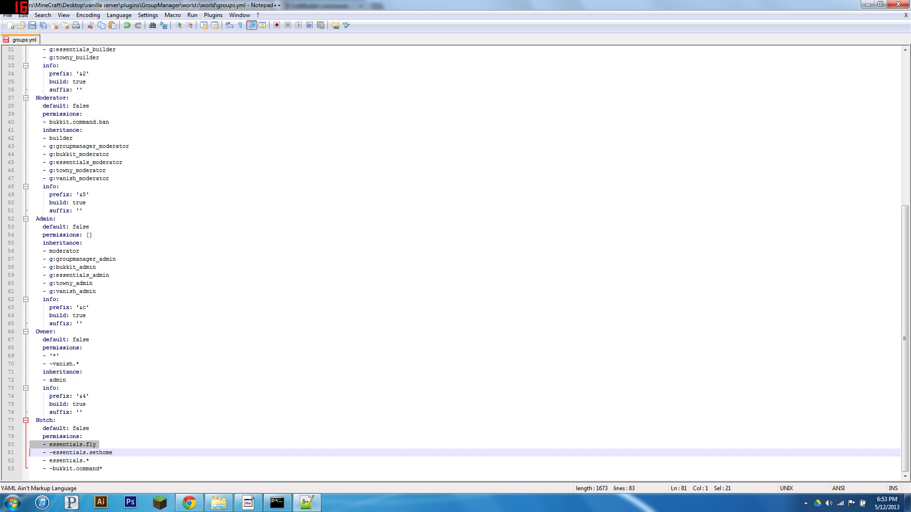
{"action": "triple_click", "coordinate": [71, 460]}
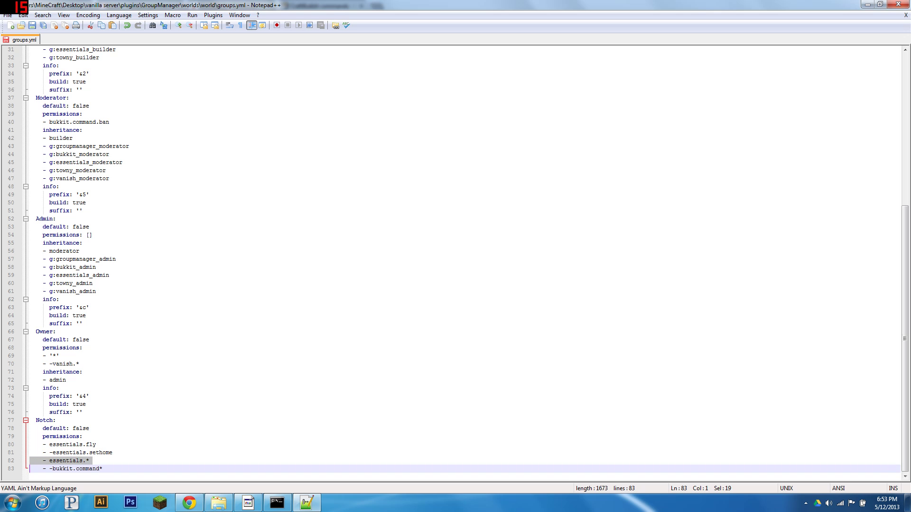
{"action": "triple_click", "coordinate": [71, 453]}
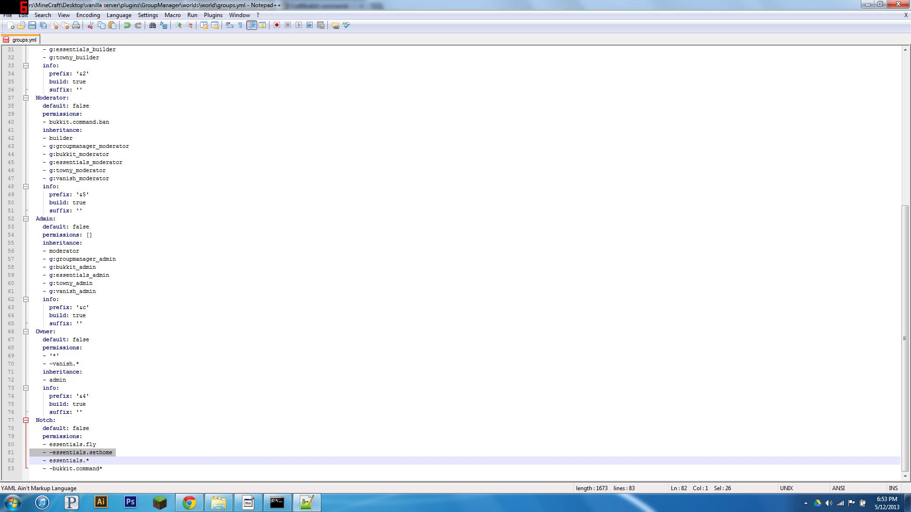
{"action": "triple_click", "coordinate": [103, 468]}
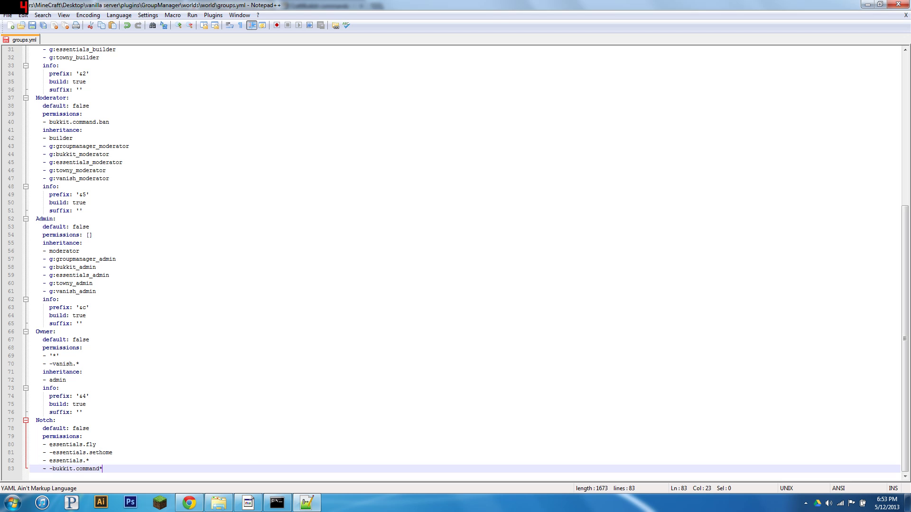
Insert bukkit.command.* as the first list entry directly under the Notch group's permissions heading.
{"action": "left_click", "coordinate": [89, 428]}
{"action": "left_click", "coordinate": [82, 436]}
{"action": "key", "text": "Return"}
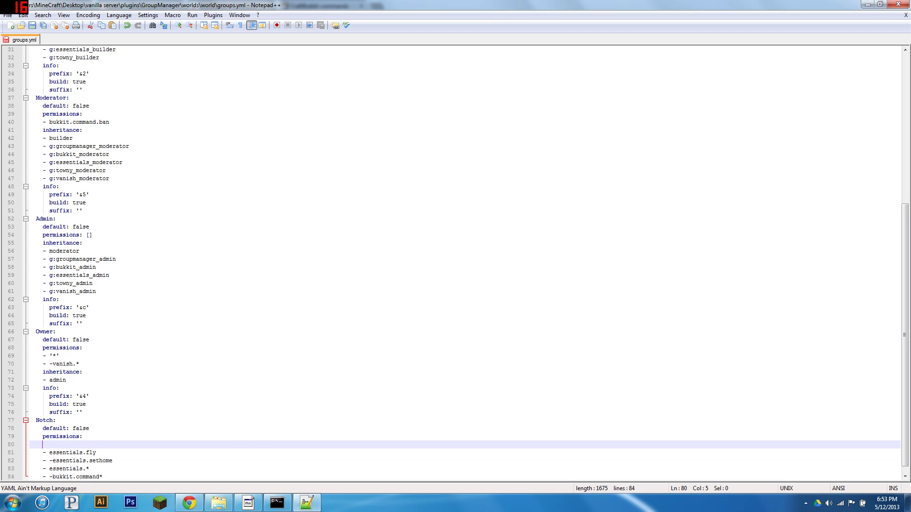
{"action": "type", "text": "- bukkit.command.*"}
Change the last negated entry in the Notch group's permissions to -bukkit.command.ban.
{"action": "left_click", "coordinate": [103, 476]}
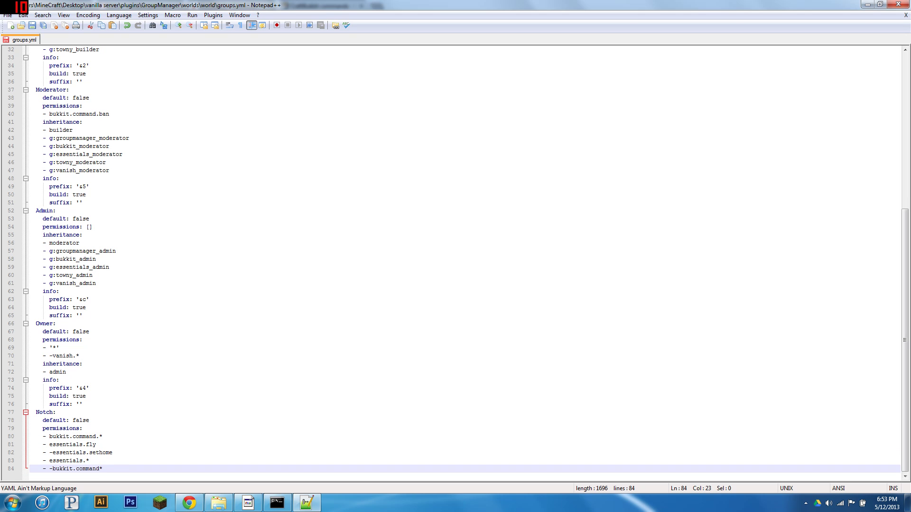
{"action": "key", "text": "BackSpace"}
{"action": "type", "text": ".ban"}
{"action": "key", "text": "Up"}
{"action": "key", "text": "Up"}
{"action": "key", "text": "Up"}
{"action": "key", "text": "Up"}
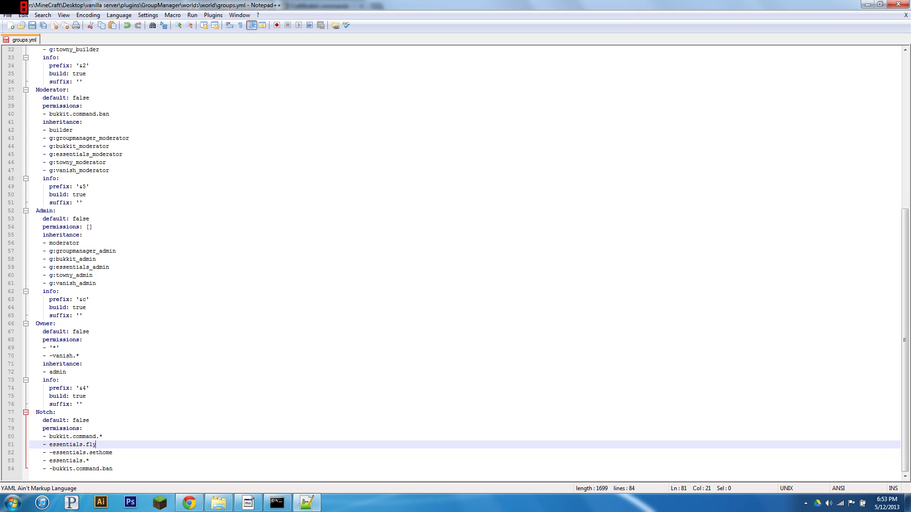
Examine the order of the Notch group's permission entries, comparing bukkit.command.* with the negated -bukkit.command.ban line.
{"action": "key", "text": "Up"}
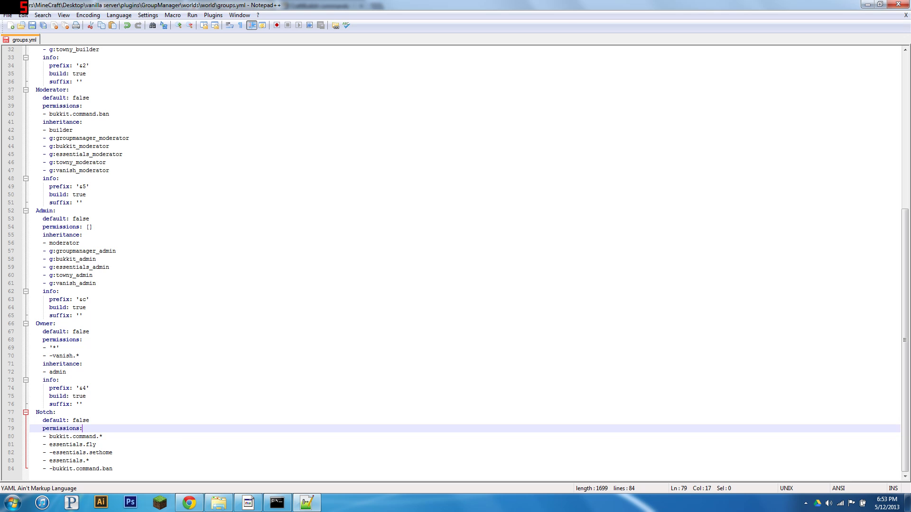
{"action": "key", "text": "Down"}
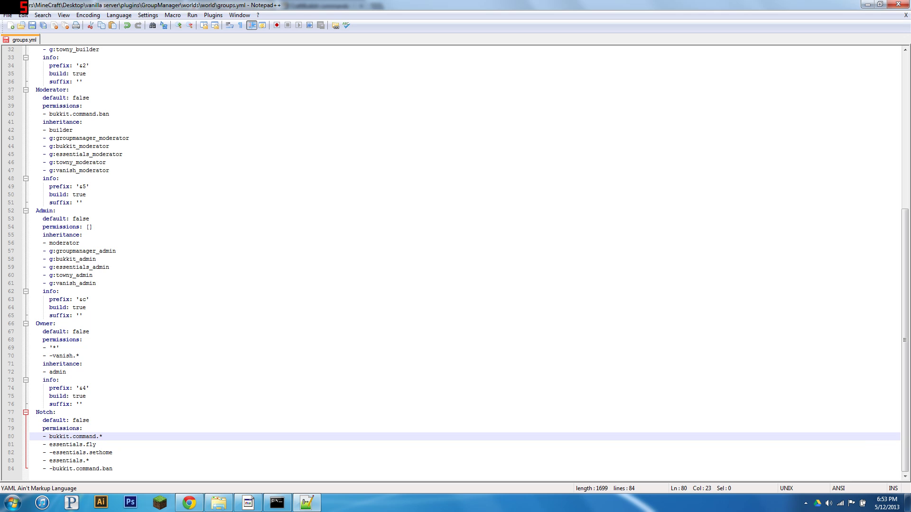
{"action": "key", "text": "Down"}
{"action": "key", "text": "Down"}
{"action": "key", "text": "Down"}
{"action": "key", "text": "Down"}
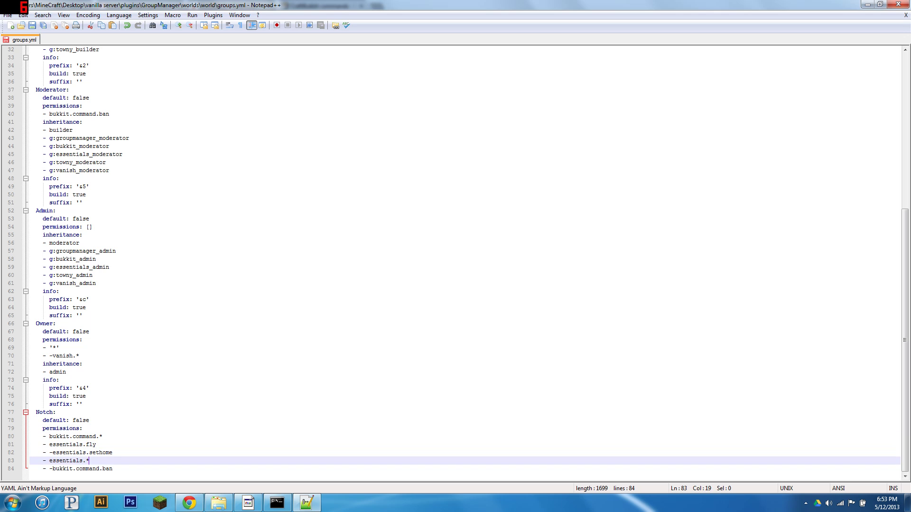
{"action": "key", "text": "Up"}
{"action": "key", "text": "Up"}
{"action": "key", "text": "Up"}
{"action": "key", "text": "Down"}
{"action": "key", "text": "Down"}
{"action": "key", "text": "Down"}
Copy the -bukkit.command.ban entry at the end of Notch's permissions and remove its line.
{"action": "key", "text": "End"}
{"action": "key", "text": "shift+Home"}
{"action": "key", "text": "shift+Home"}
{"action": "key", "text": "ctrl+c"}
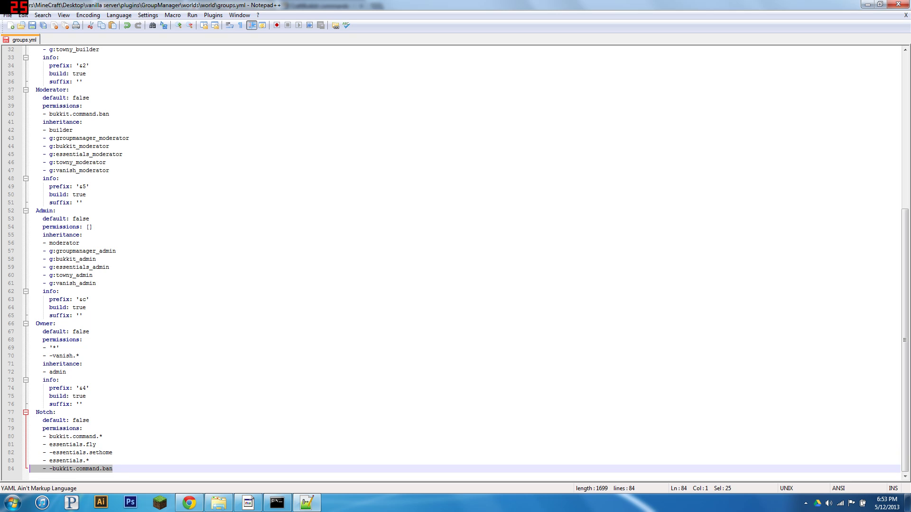
{"action": "key", "text": "BackSpace"}
{"action": "key", "text": "BackSpace"}
{"action": "type", "text": "\\"}
Paste the copied -bukkit.command.ban entry as the first line under Notch's permissions heading, above bukkit.command.*.
{"action": "key", "text": "Up"}
{"action": "key", "text": "Up"}
{"action": "key", "text": "Up"}
{"action": "key", "text": "Up"}
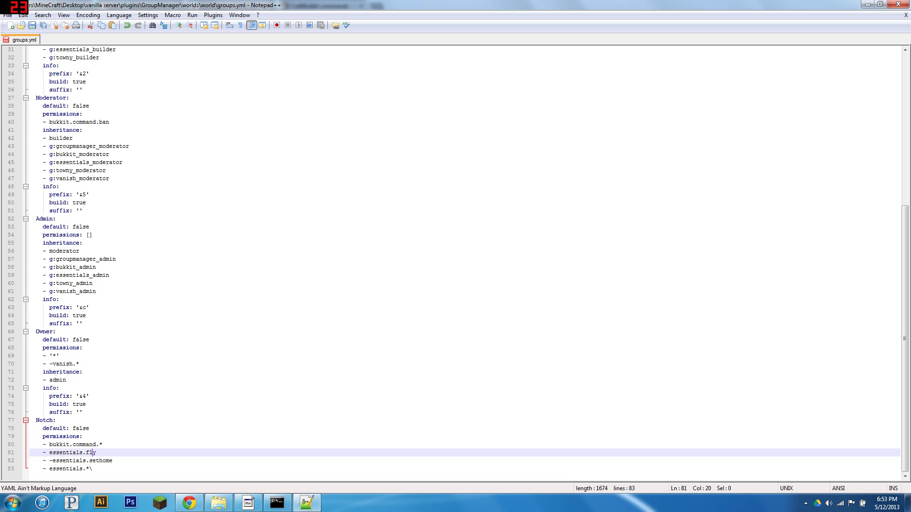
{"action": "key", "text": "Return"}
{"action": "key", "text": "ctrl+v"}
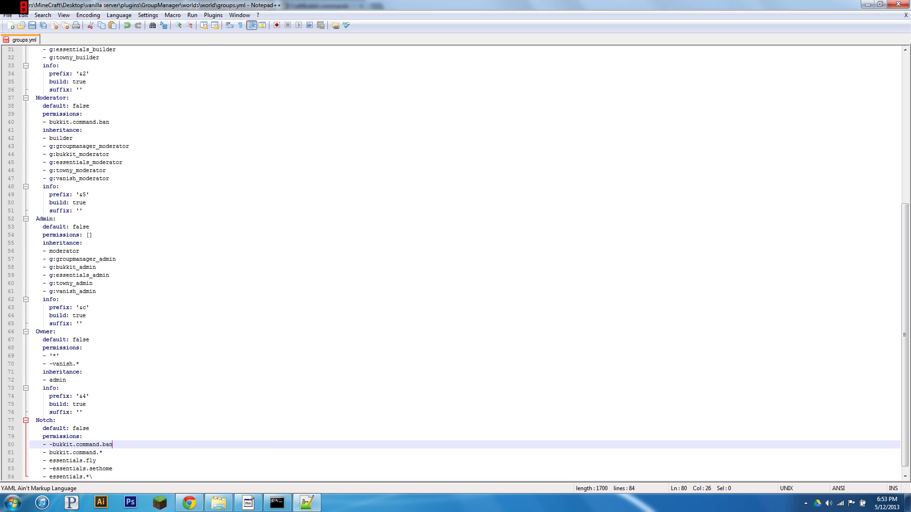
Delete the stray backslash after essentials.* on the last line of Notch's permissions.
{"action": "key", "text": "Down"}
{"action": "key", "text": "Down"}
{"action": "key", "text": "Down"}
{"action": "key", "text": "Down"}
{"action": "key", "text": "BackSpace"}
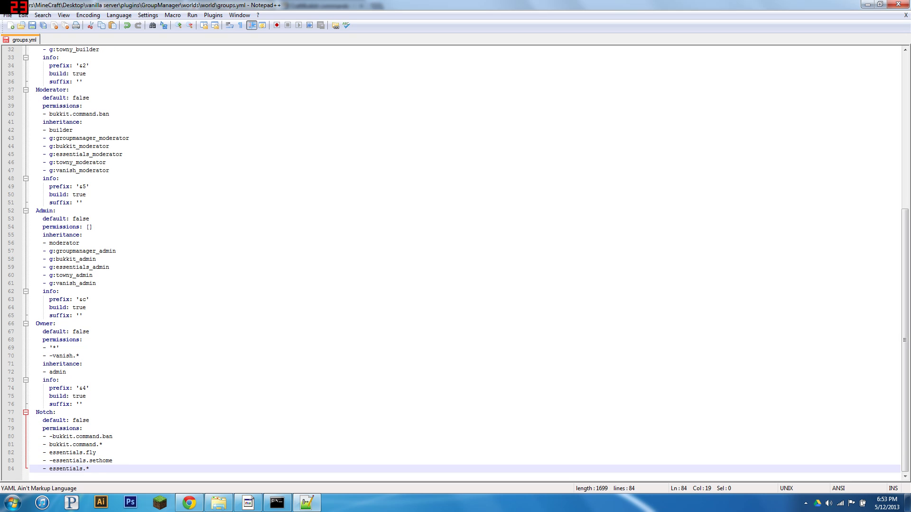